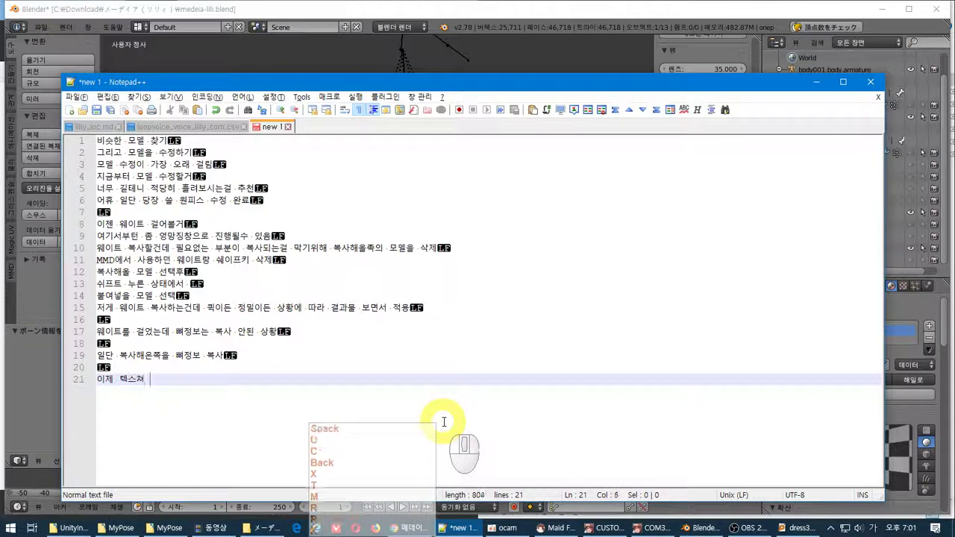
Step: Finish the note on line 21 with "복사" and switch to Blender
{"action": "type", "text": "복사"}
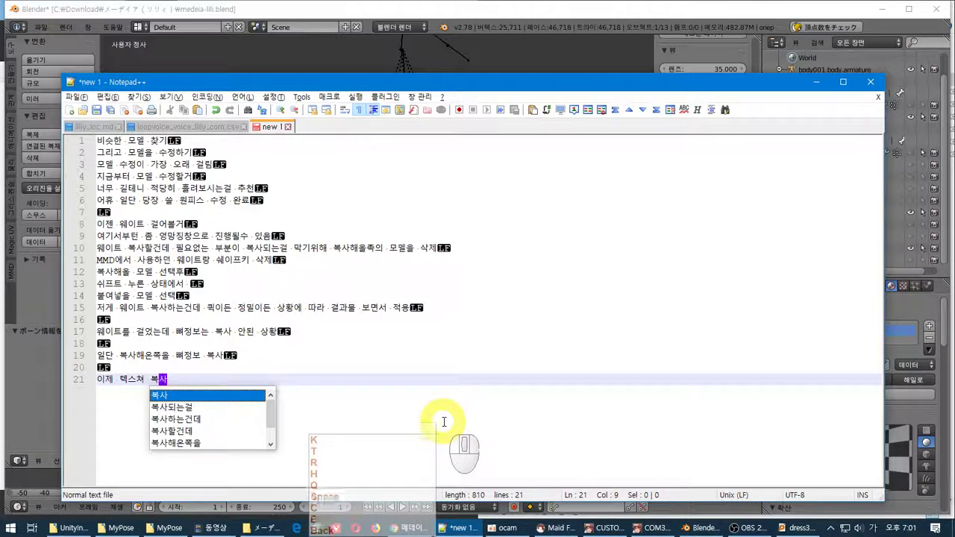
{"action": "left_click", "coordinate": [448, 420]}
{"action": "left_click", "coordinate": [497, 13]}
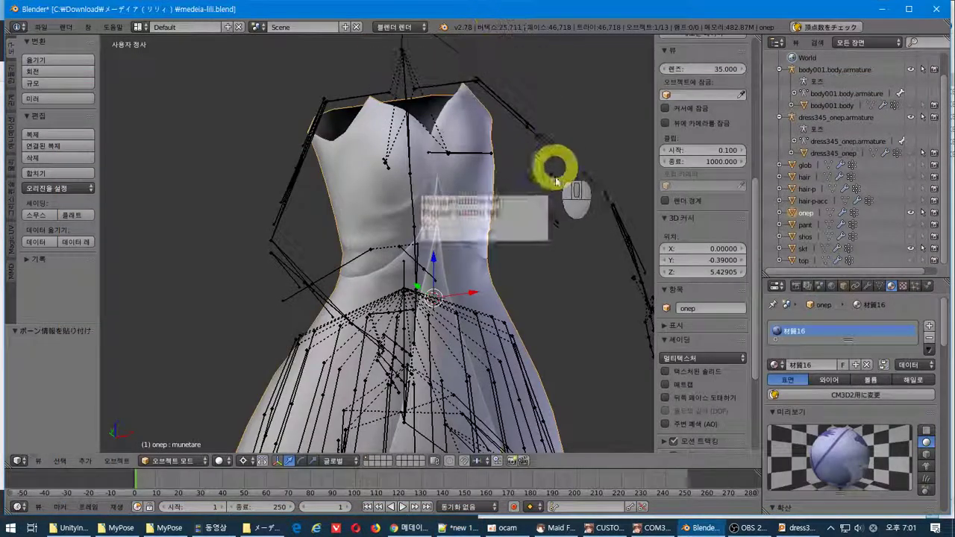
Step: Examine the onep dress and its material settings, and switch to Chrome to view the reference model image
{"action": "scroll", "coordinate": [503, 272], "scroll_direction": "down", "scroll_amount": 1}
{"action": "middle_click_drag", "start_coordinate": [521, 297], "coordinate": [506, 227], "text": "shift"}
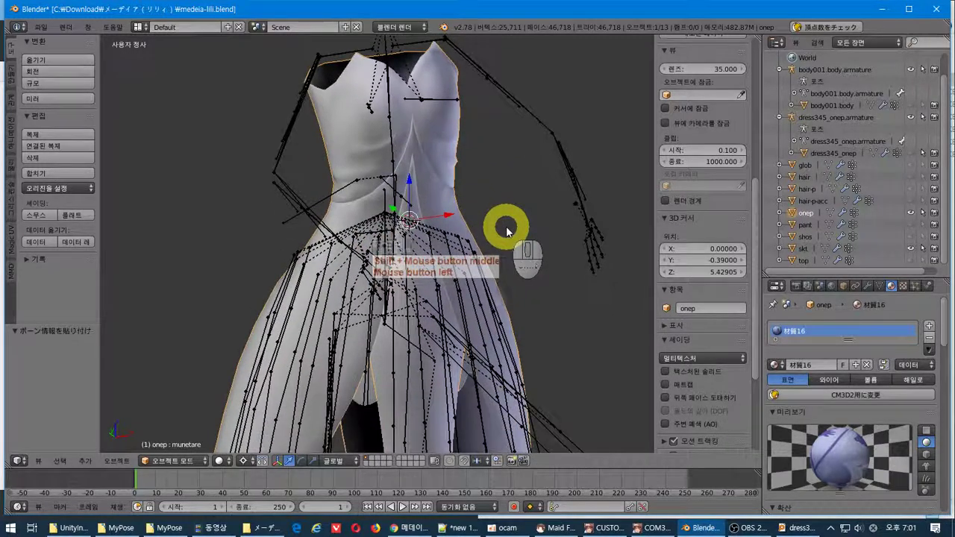
{"action": "scroll", "coordinate": [507, 229], "scroll_direction": "down", "scroll_amount": 2}
{"action": "scroll", "coordinate": [507, 226], "scroll_direction": "up", "scroll_amount": 1}
{"action": "middle_click_drag", "start_coordinate": [495, 315], "coordinate": [488, 274], "text": "shift"}
{"action": "scroll", "coordinate": [836, 339], "scroll_direction": "down", "scroll_amount": 1}
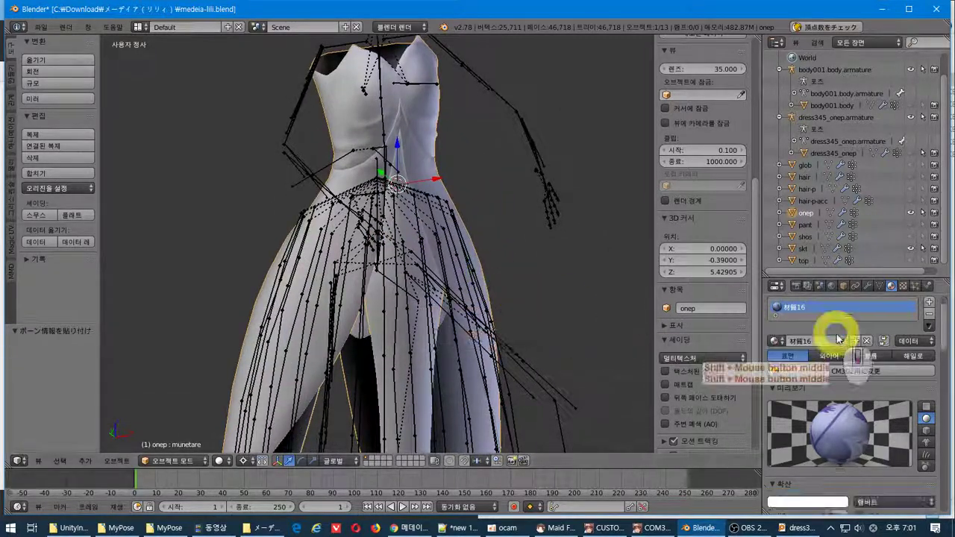
{"action": "middle_click_drag", "start_coordinate": [838, 338], "coordinate": [855, 366], "text": "shift"}
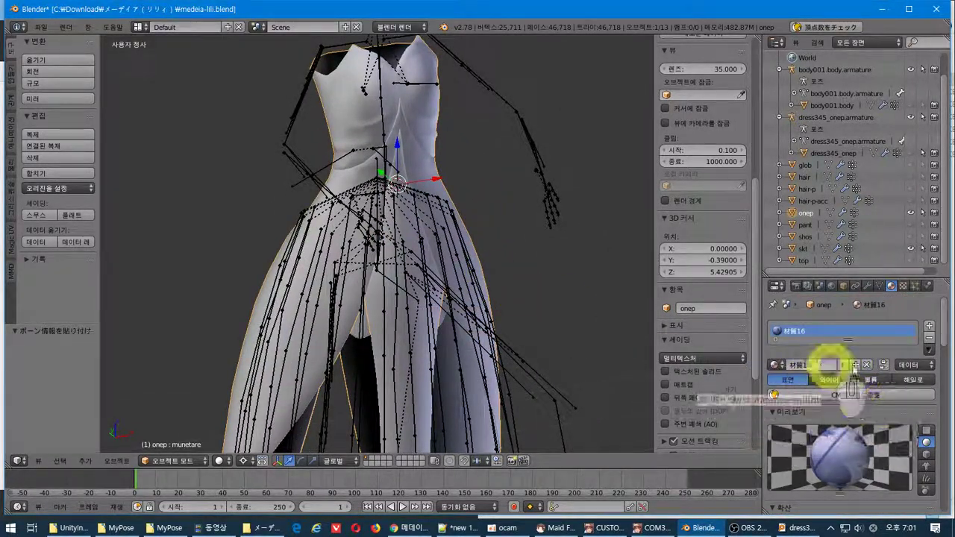
{"action": "scroll", "coordinate": [923, 411], "scroll_direction": "down", "scroll_amount": 7}
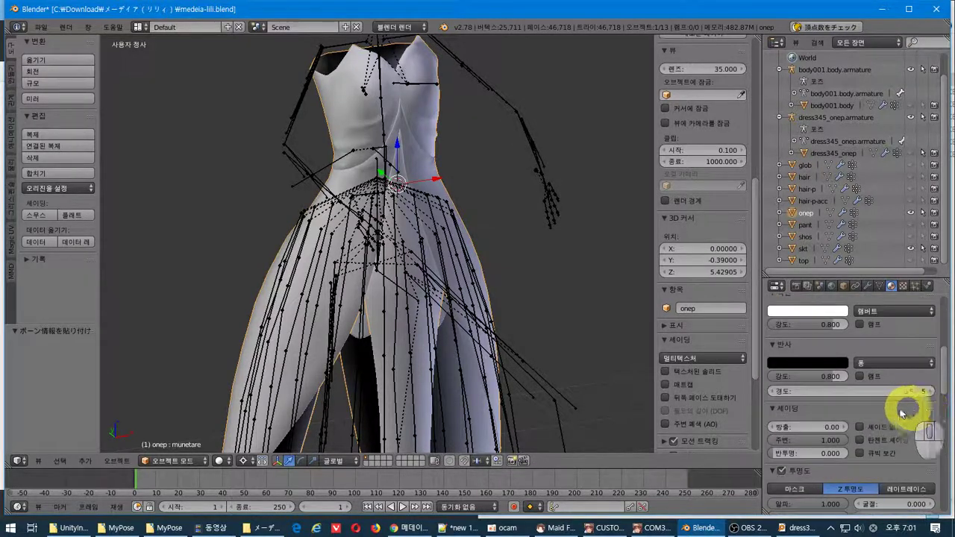
{"action": "middle_click_drag", "start_coordinate": [512, 320], "coordinate": [490, 315]}
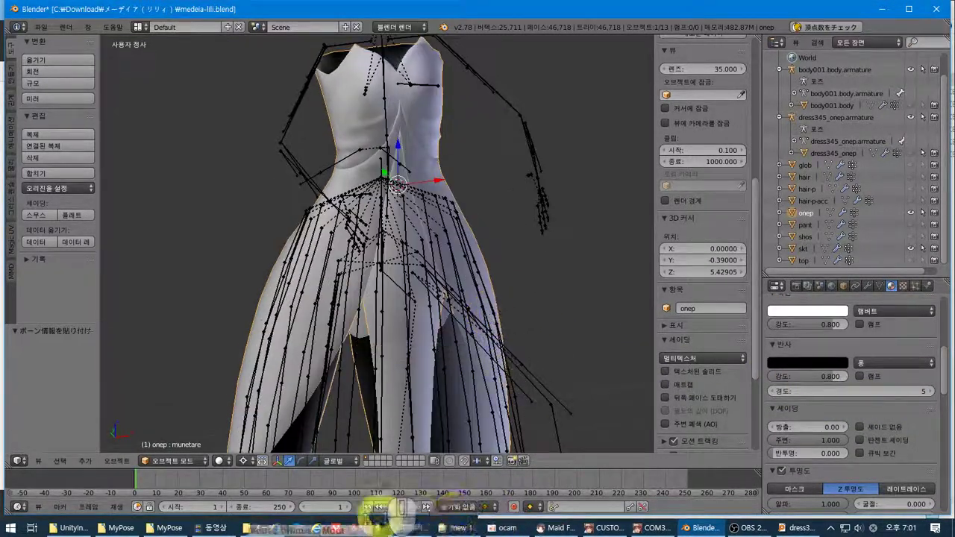
{"action": "left_click", "coordinate": [411, 528]}
{"action": "scroll", "coordinate": [811, 316], "scroll_direction": "down", "scroll_amount": 2}
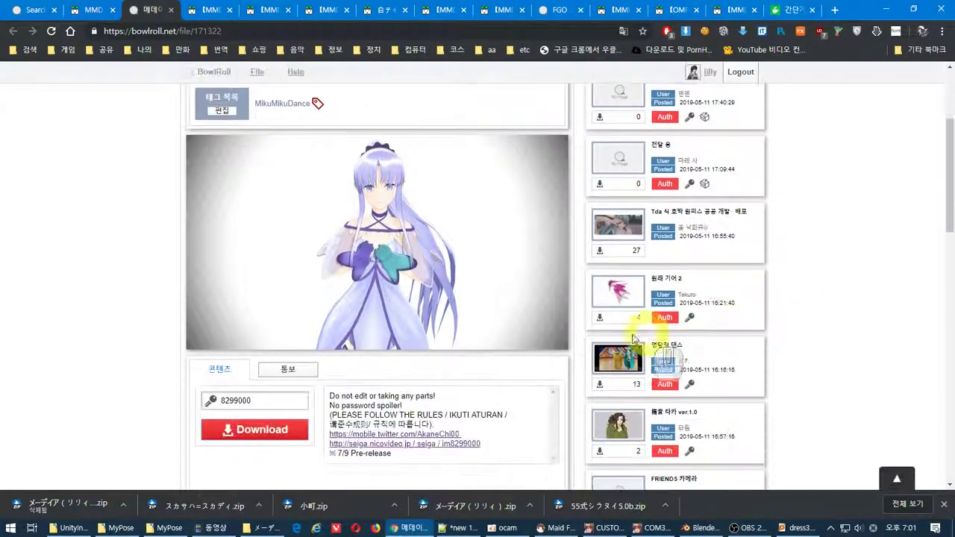
Step: Switch to Notepad++ and add the note "의상이 투명한건 아니기땜에 일반(?)으로 적용" on line 23
{"action": "key", "text": "alt+Tab"}
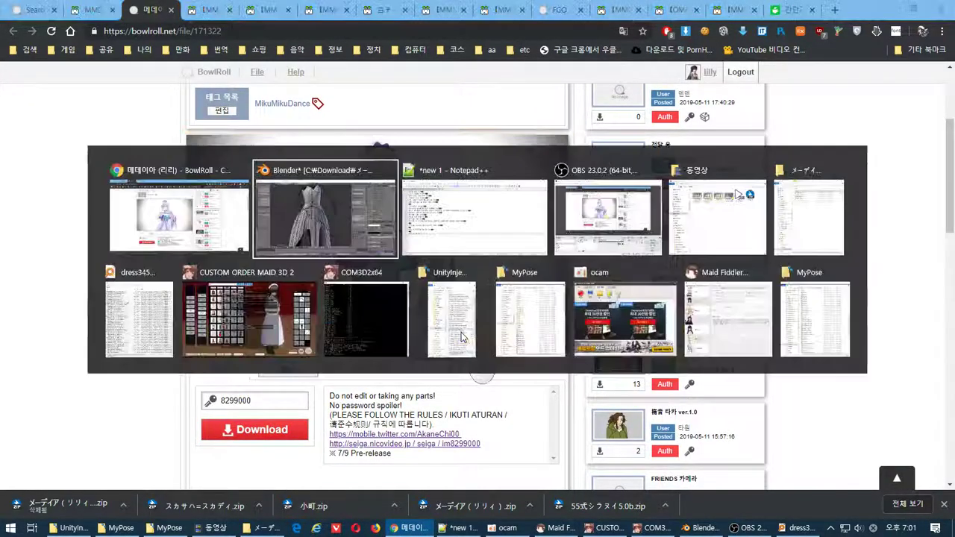
{"action": "key", "text": "alt+Tab"}
{"action": "key", "text": "alt+Tab"}
{"action": "key", "text": "Return"}
{"action": "key", "text": "Return"}
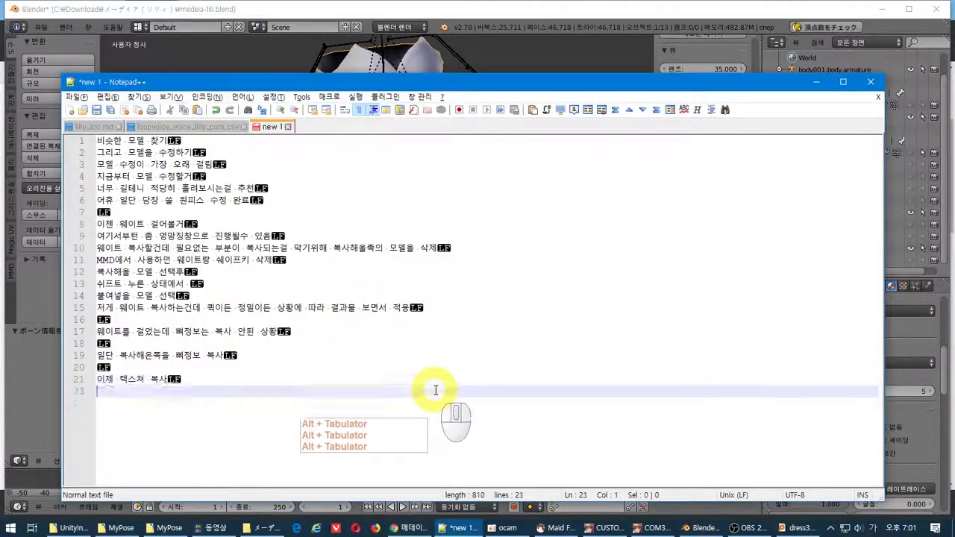
{"action": "type", "text": "의식"}
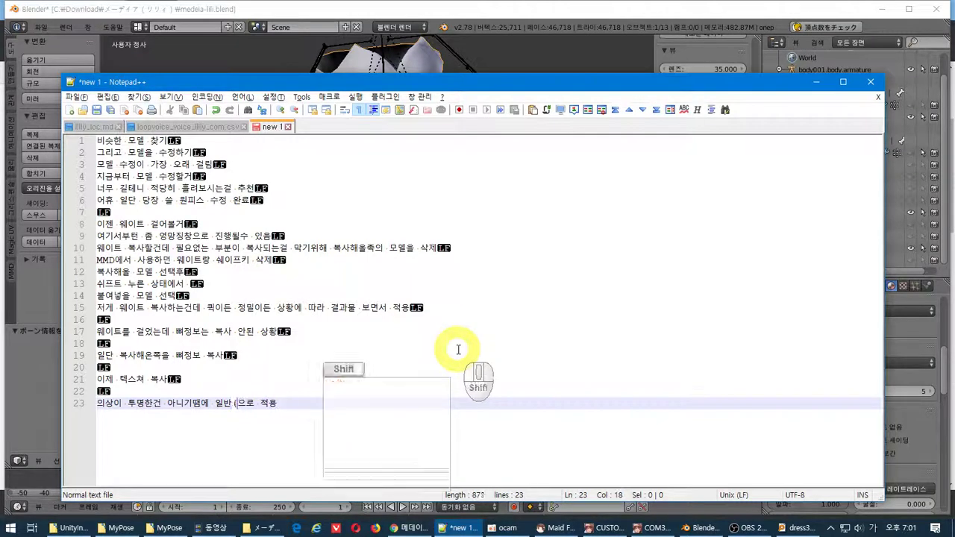
Step: Switch to Blender, try converting the onep material to the CM3D2 type トゥーン 輪郭線, and undo the conversion
{"action": "left_click", "coordinate": [550, 26]}
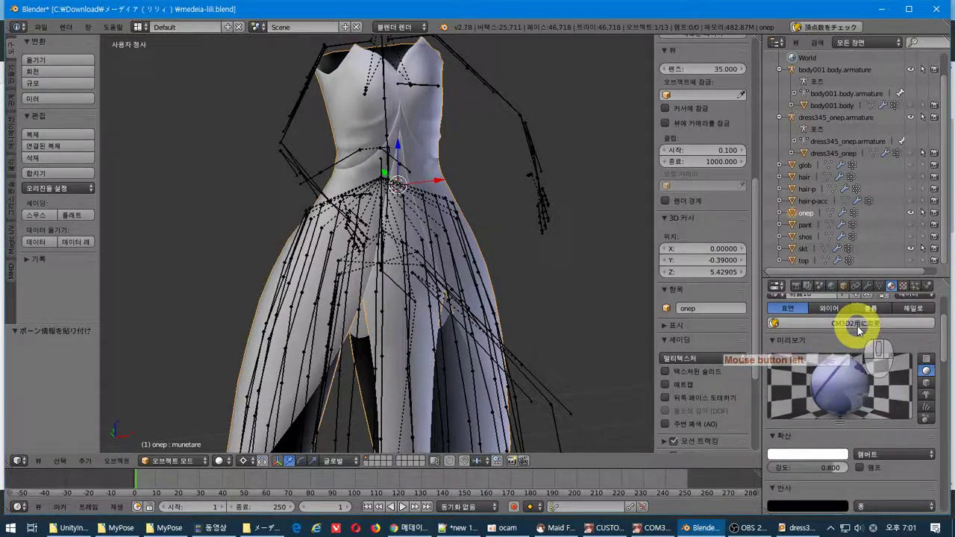
{"action": "left_click", "coordinate": [854, 323]}
{"action": "left_click", "coordinate": [897, 348]}
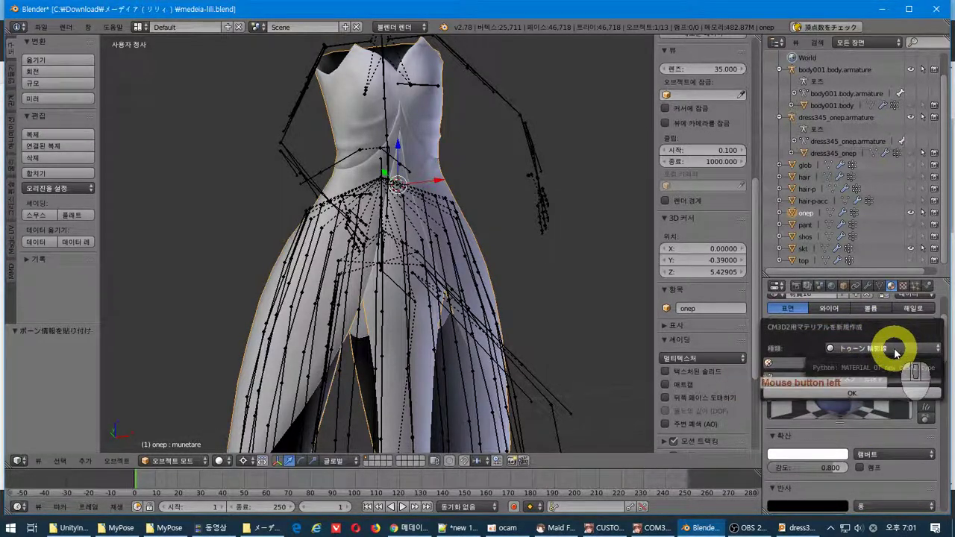
{"action": "left_click", "coordinate": [861, 392]}
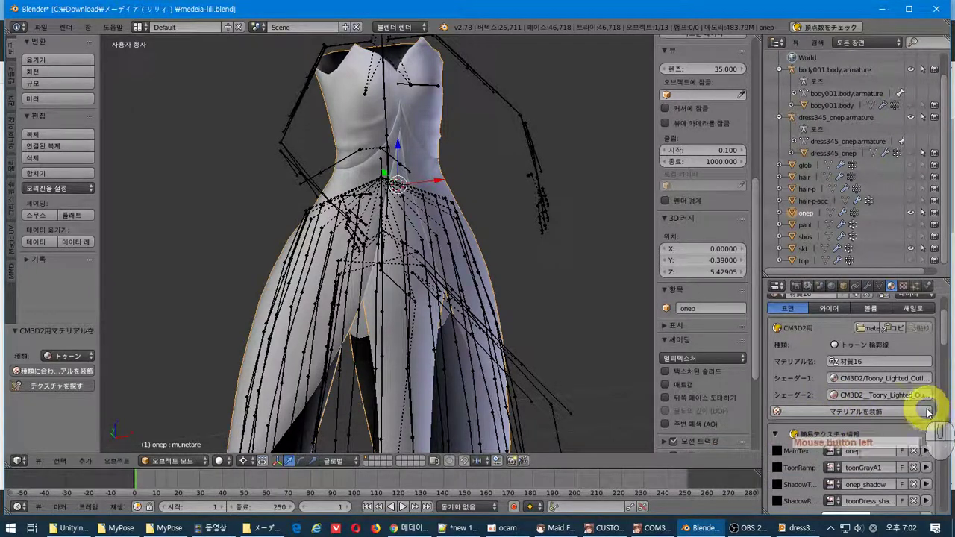
{"action": "scroll", "coordinate": [927, 413], "scroll_direction": "up", "scroll_amount": 3}
{"action": "scroll", "coordinate": [923, 412], "scroll_direction": "down", "scroll_amount": 5}
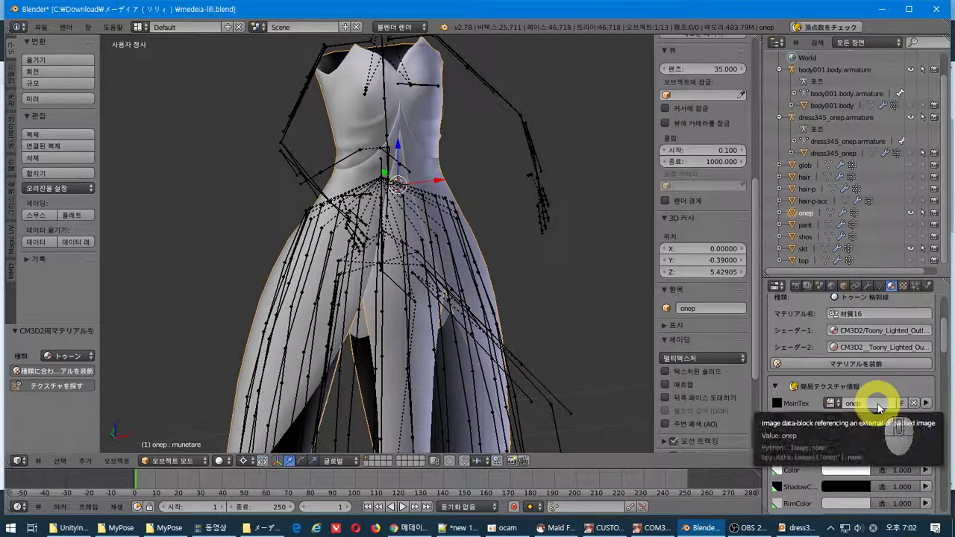
{"action": "key", "text": "ctrl+z"}
Step: Check the onep material's settings and the image file used by its texture
{"action": "scroll", "coordinate": [913, 380], "scroll_direction": "down", "scroll_amount": 9}
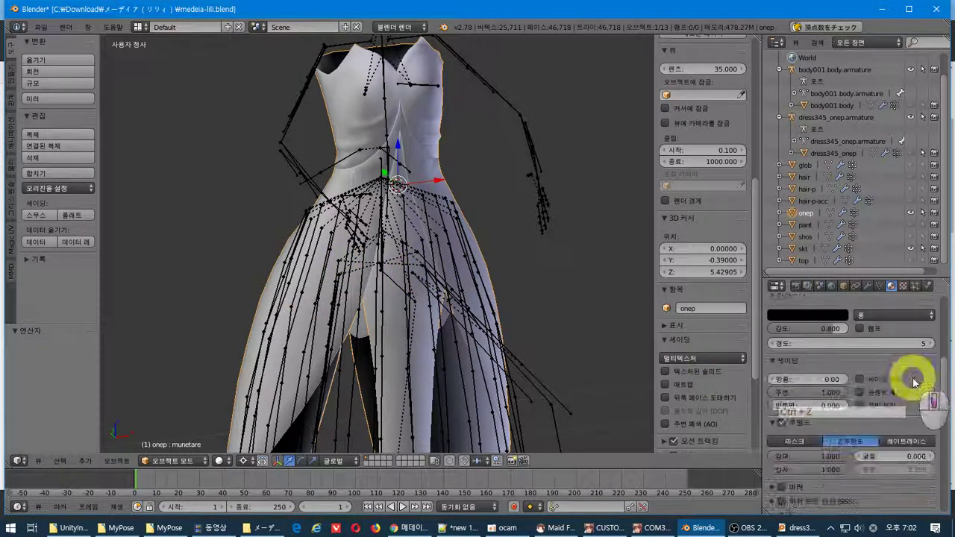
{"action": "scroll", "coordinate": [902, 383], "scroll_direction": "up", "scroll_amount": 8}
{"action": "left_click", "coordinate": [902, 286]}
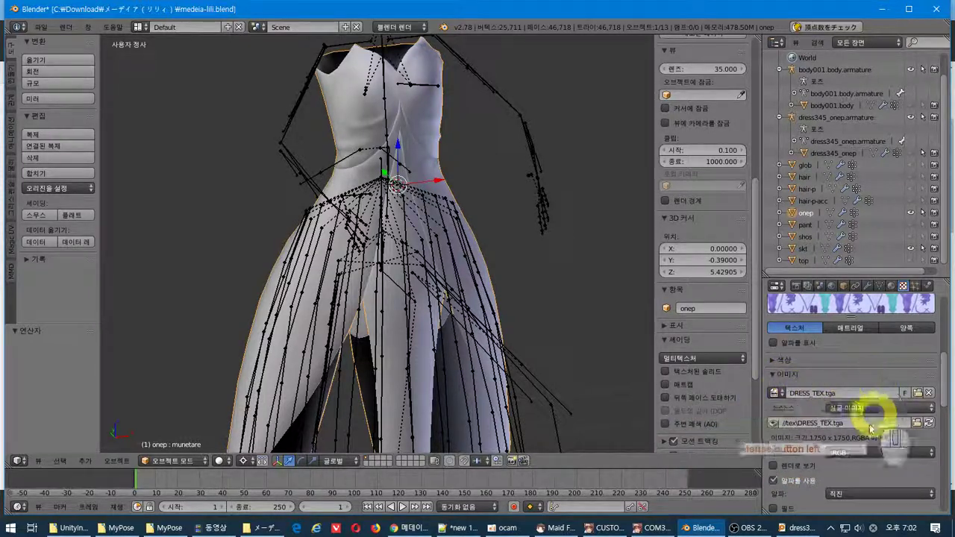
Step: Switch to Notepad++ and add the note "그전에 tex 에 적용할 이미지 파일 복사" on line 25
{"action": "key", "text": "alt+Tab"}
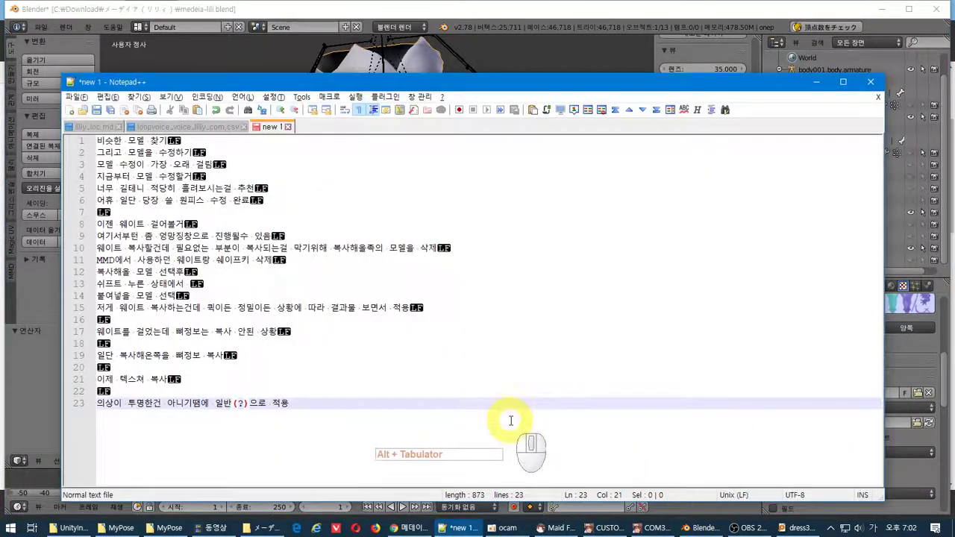
{"action": "key", "text": "End"}
{"action": "key", "text": "Return"}
{"action": "key", "text": "Return"}
{"action": "type", "text": "그저"}
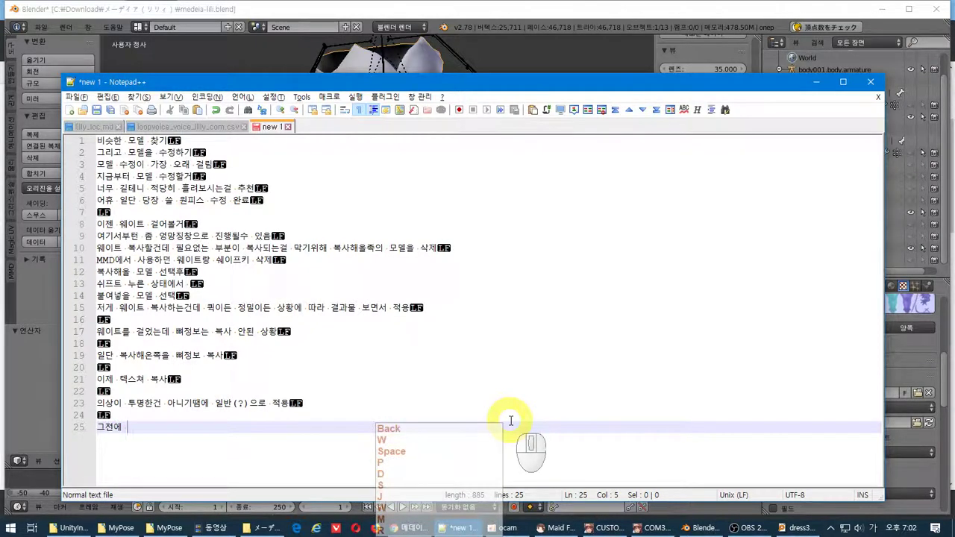
{"action": "type", "text": "에 tex "}
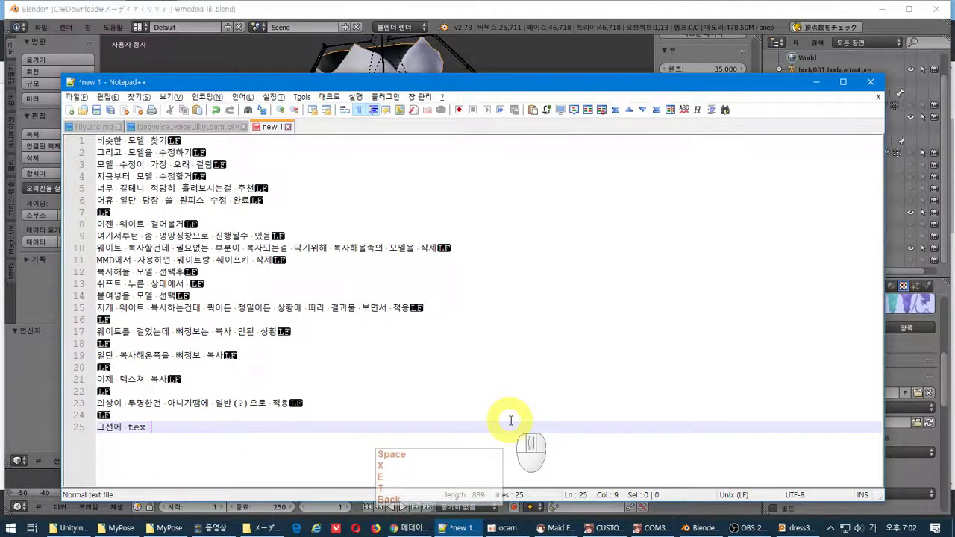
{"action": "type", "text": "에 적용할 이미지 파일"}
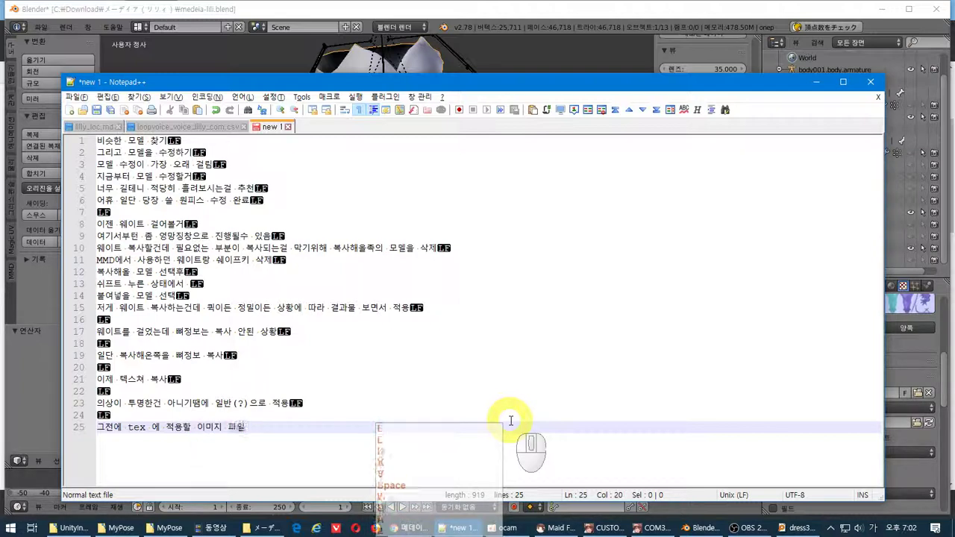
{"action": "type", "text": "복사"}
{"action": "left_click", "coordinate": [512, 413]}
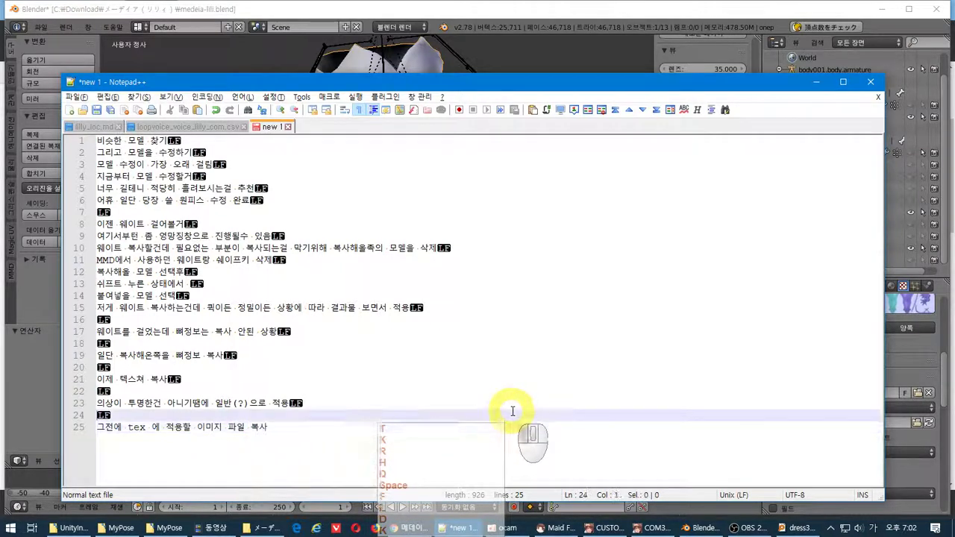
{"action": "left_click", "coordinate": [635, 443]}
Step: Switch to Blender and save medeia-lili.blend over the existing file
{"action": "left_click", "coordinate": [450, 4]}
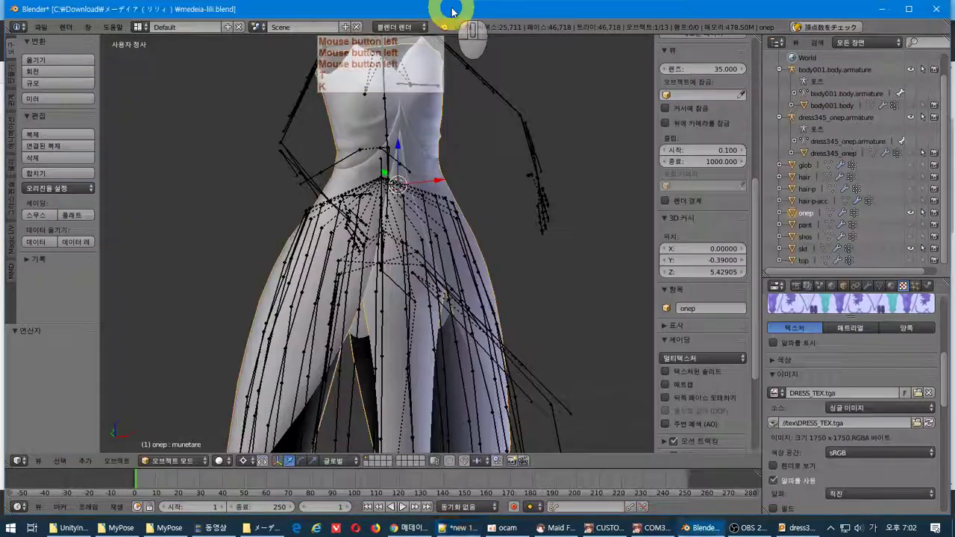
{"action": "key", "text": "ctrl+s"}
{"action": "left_click", "coordinate": [437, 214]}
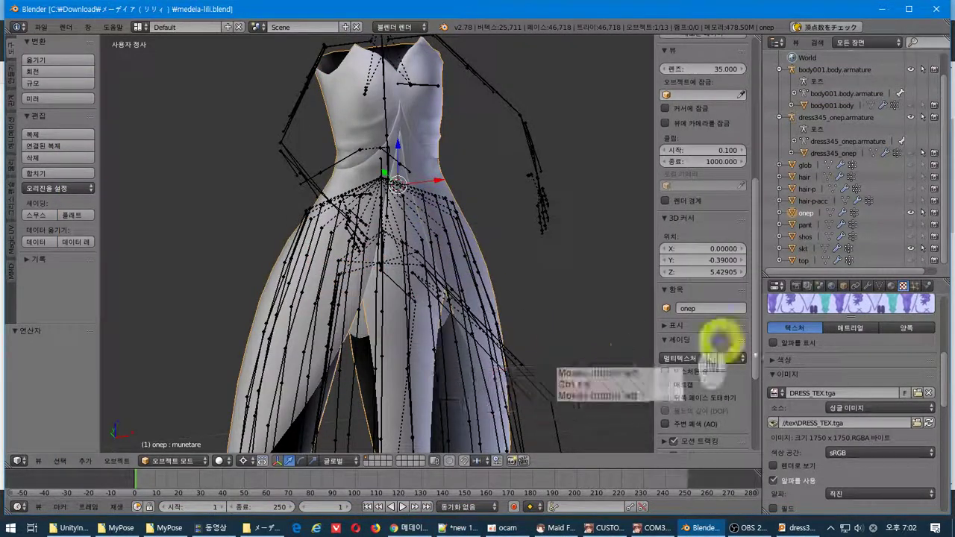
Step: Open the tex folder inside the メーデイア（リリィ） download folder in File Explorer
{"action": "left_click", "coordinate": [268, 528]}
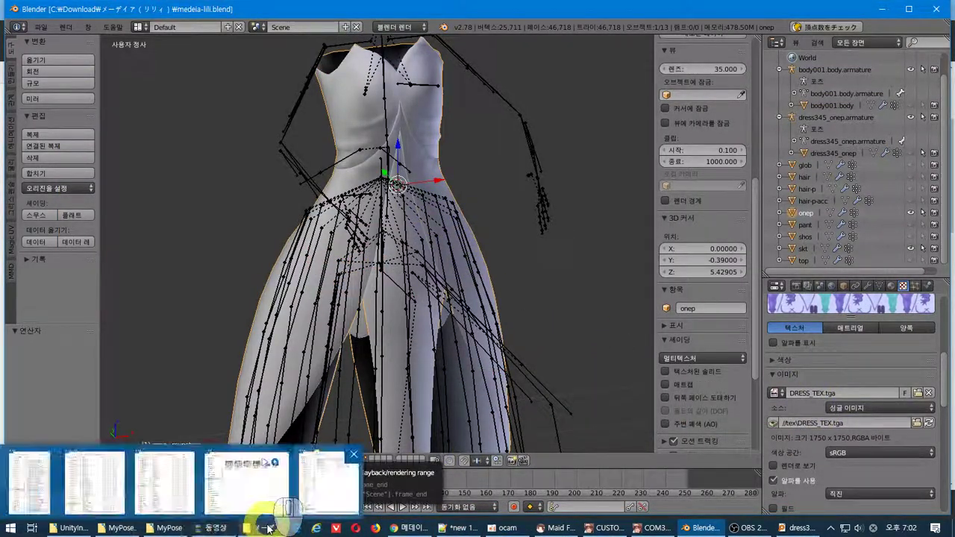
{"action": "left_click", "coordinate": [247, 481]}
{"action": "left_click", "coordinate": [680, 84]}
{"action": "double_click", "coordinate": [679, 84]}
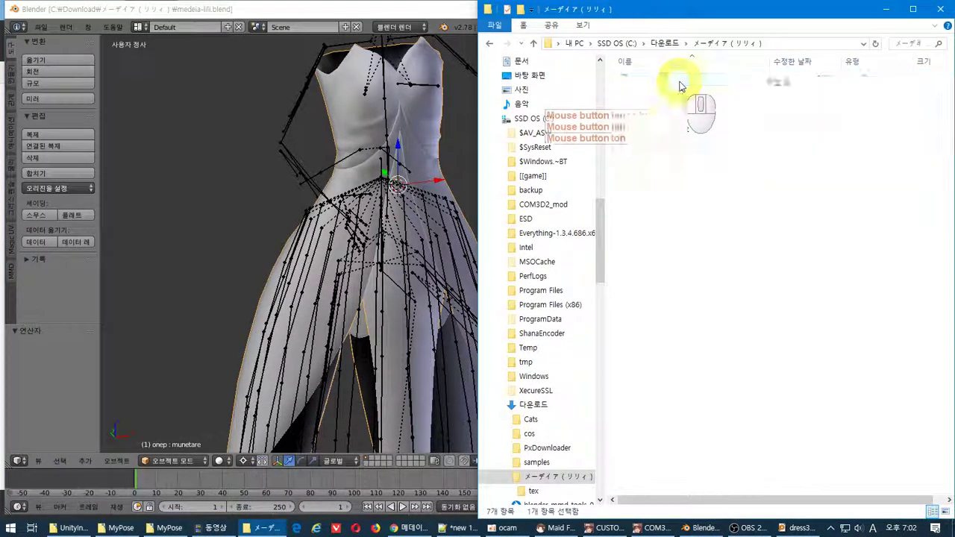
Step: Copy the texture's file name from Blender and search for DRESS_TEX.tga in Everything
{"action": "key", "text": "alt+Tab"}
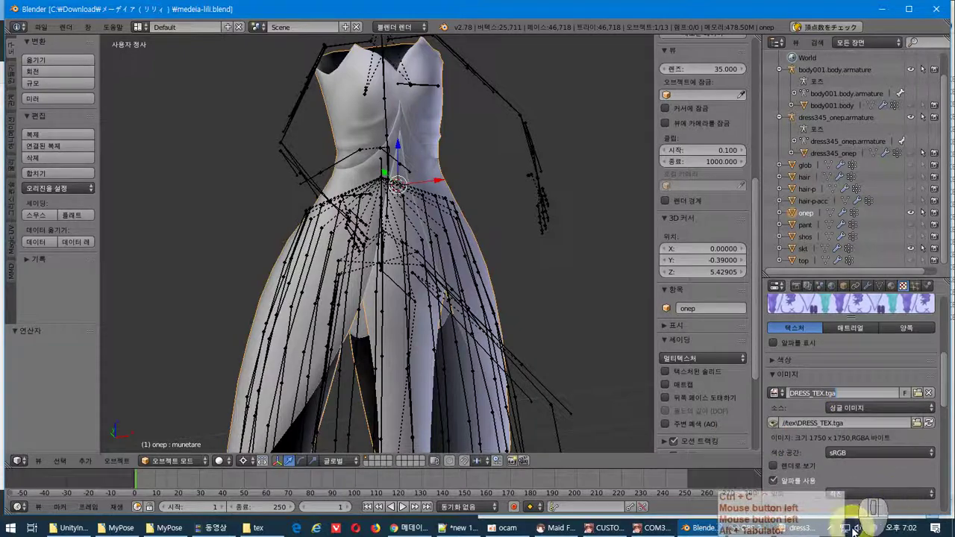
{"action": "left_click", "coordinate": [791, 527]}
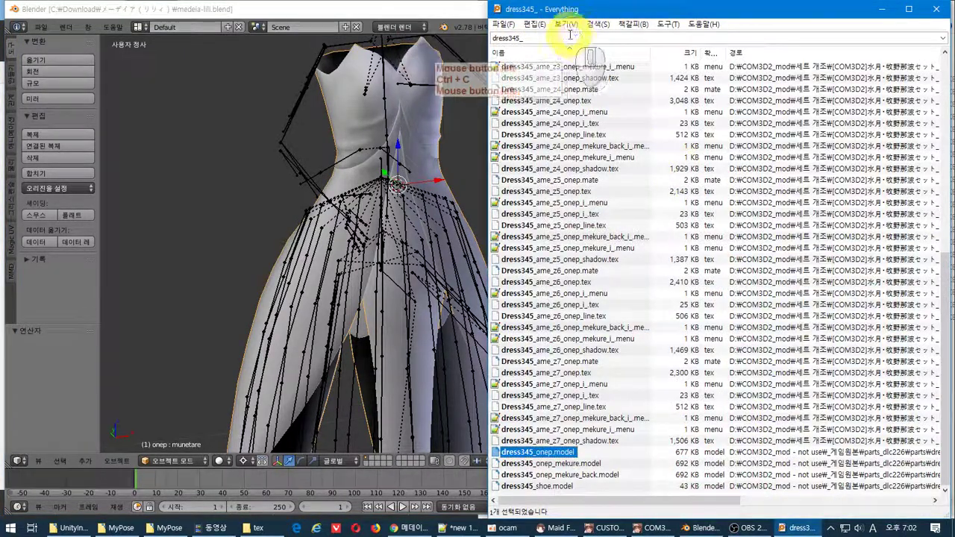
{"action": "type", "text": "DRESS_TEX.tga"}
{"action": "left_click", "coordinate": [560, 86]}
Step: Open the found DRESS_TEX.tga file in Adobe Photoshop CC 2018
{"action": "right_click", "coordinate": [526, 66]}
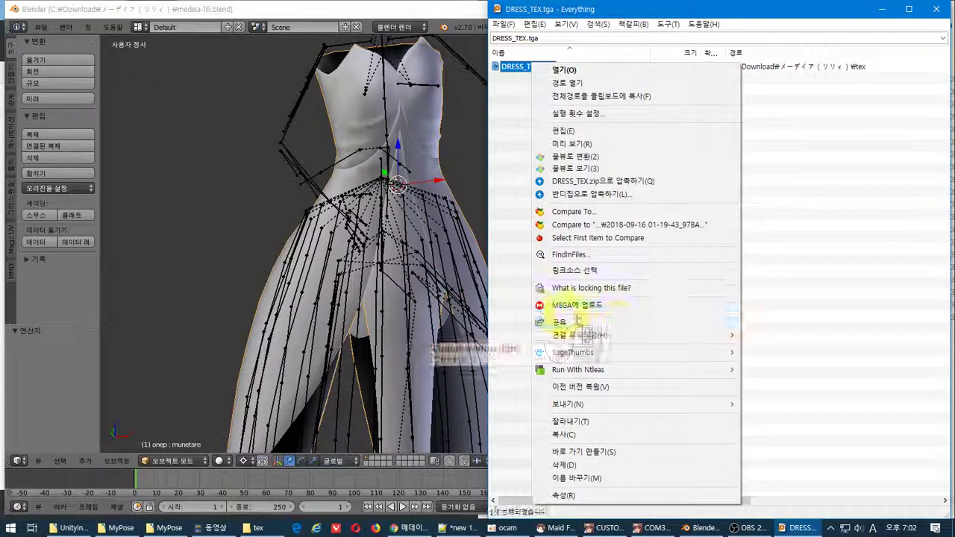
{"action": "left_click", "coordinate": [637, 334]}
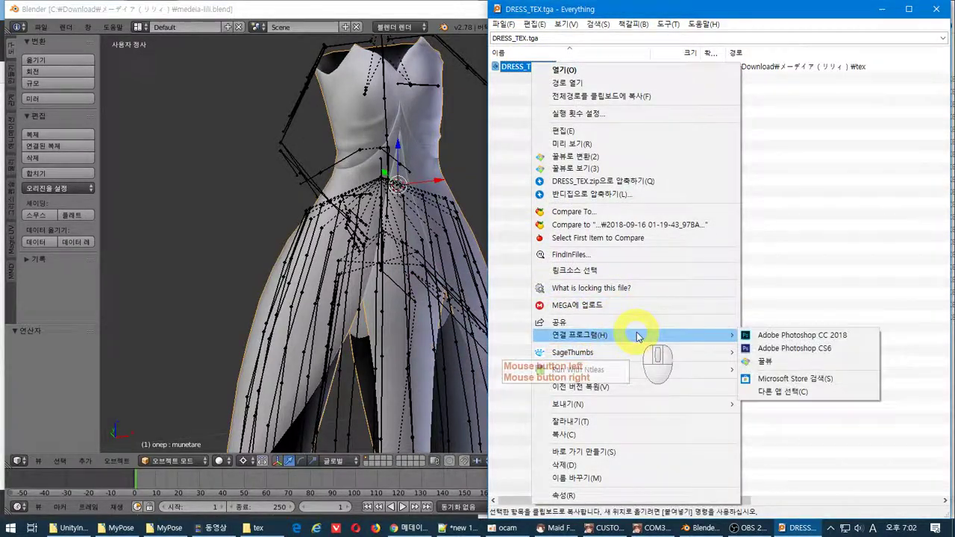
{"action": "left_click", "coordinate": [775, 340]}
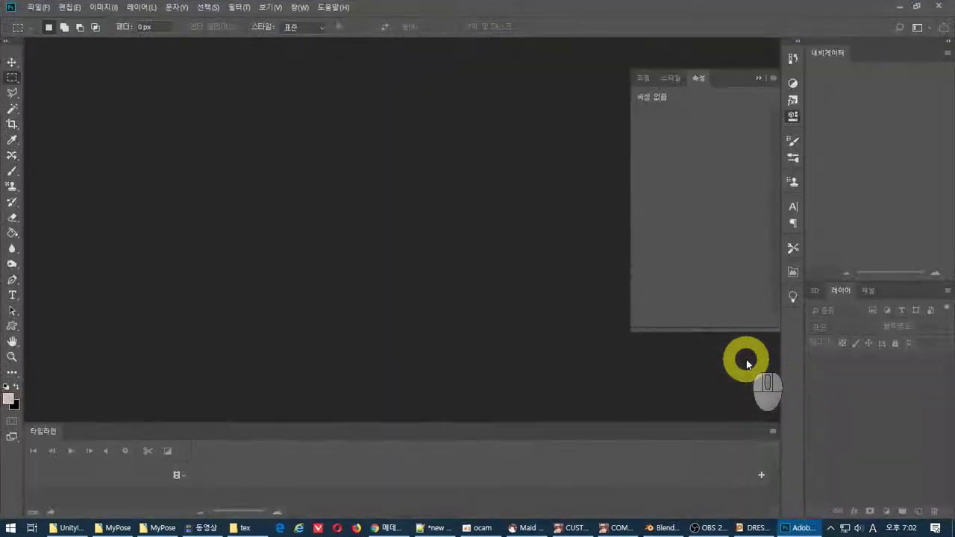
Step: Switch to File Explorer and open the Mod folder of the COM3D2 game directory
{"action": "left_click", "coordinate": [35, 7]}
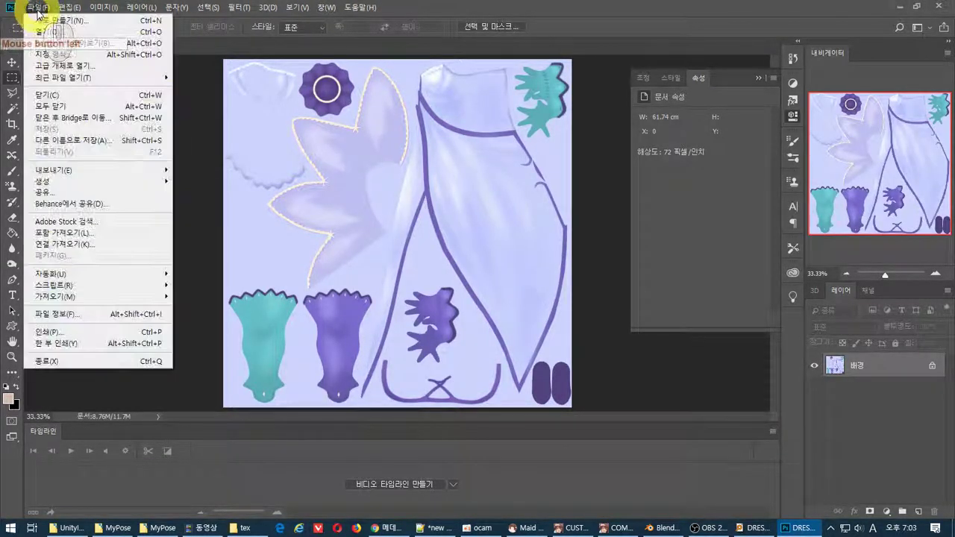
{"action": "left_click", "coordinate": [119, 142]}
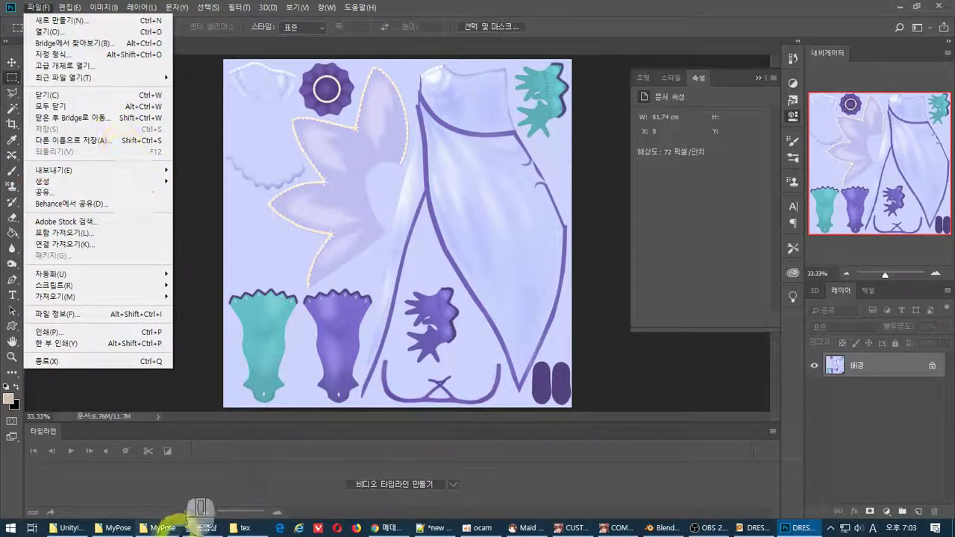
{"action": "left_click", "coordinate": [66, 528]}
{"action": "scroll", "coordinate": [77, 277], "scroll_direction": "up", "scroll_amount": 1}
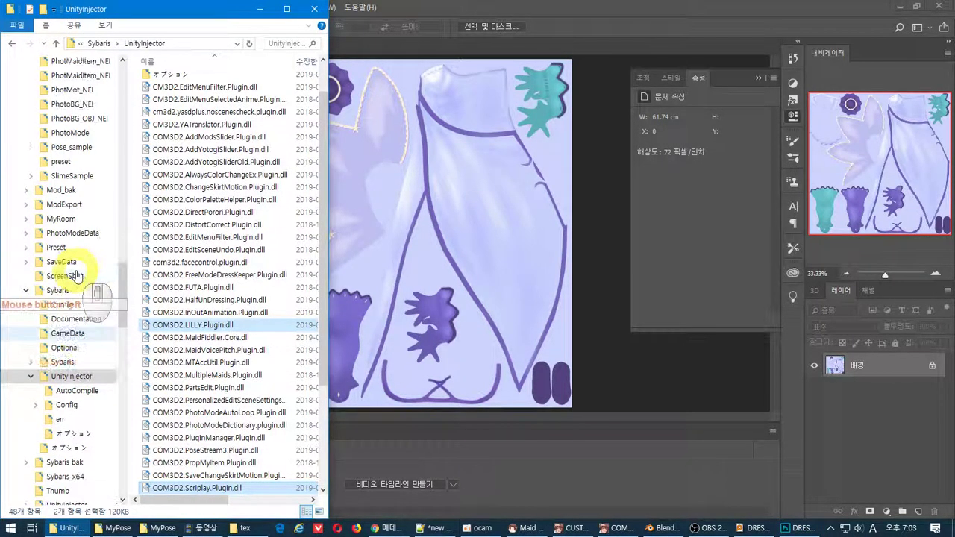
{"action": "scroll", "coordinate": [74, 257], "scroll_direction": "up", "scroll_amount": 5}
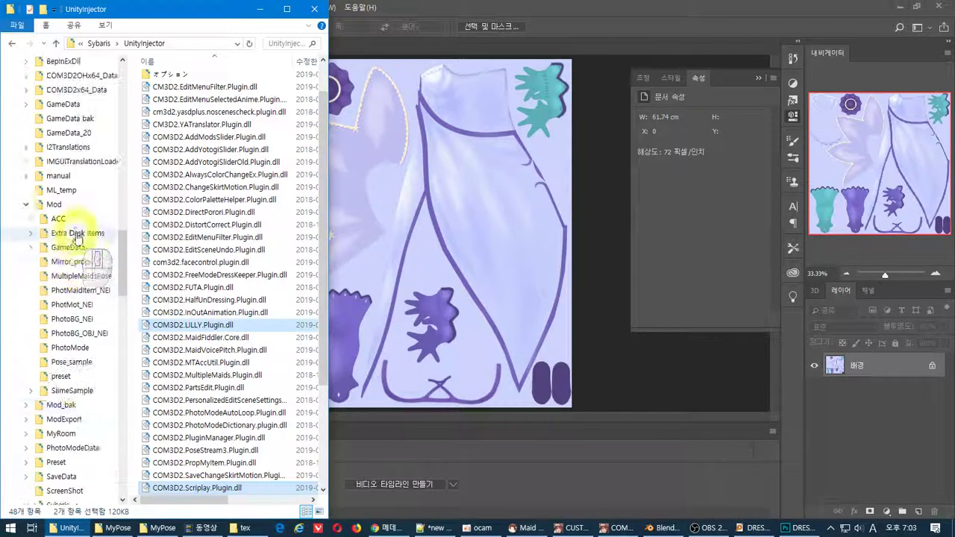
{"action": "left_click", "coordinate": [64, 205]}
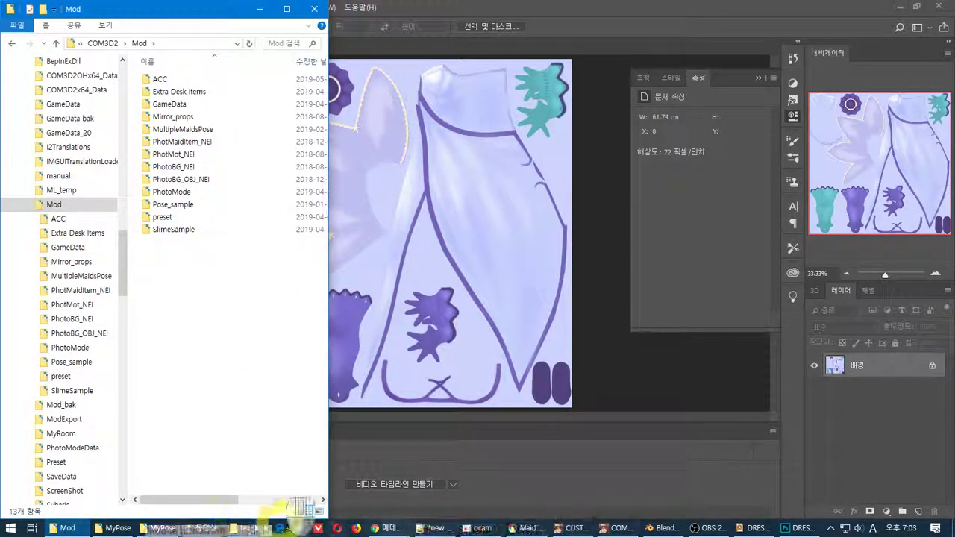
Step: Copy the base name medeia-lili from the medeia-lili.blend file in the メーデイア（リリィ） download folder
{"action": "left_click", "coordinate": [240, 528]}
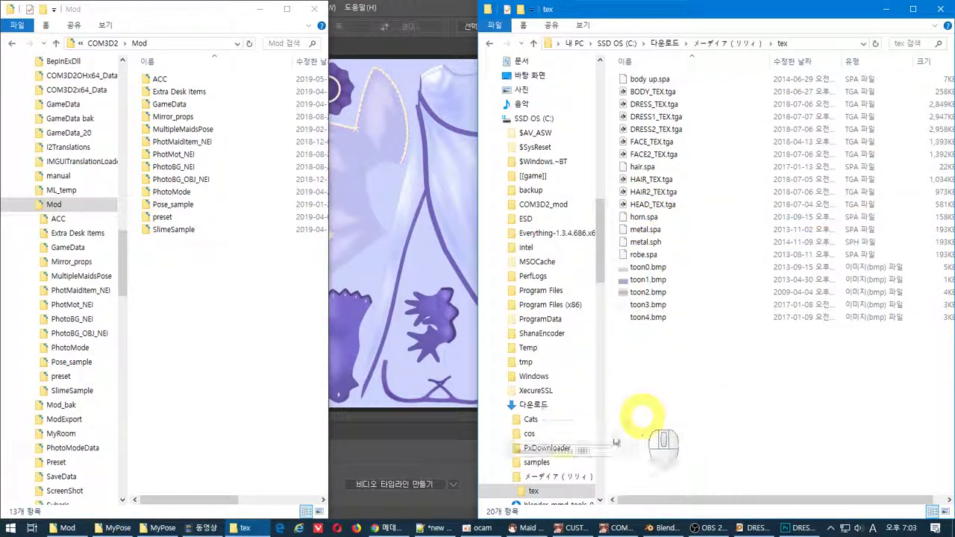
{"action": "left_click", "coordinate": [568, 478]}
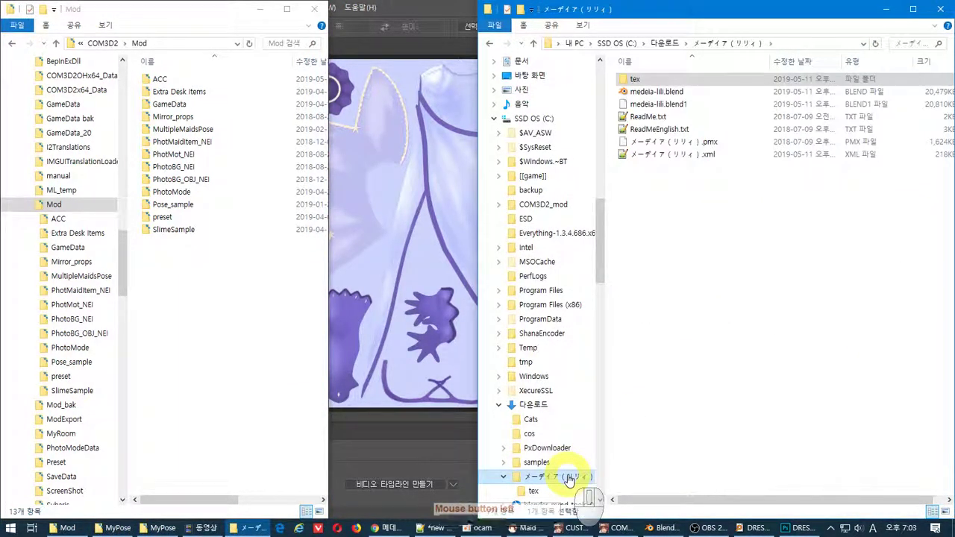
{"action": "left_click", "coordinate": [657, 91]}
{"action": "left_click", "coordinate": [656, 91]}
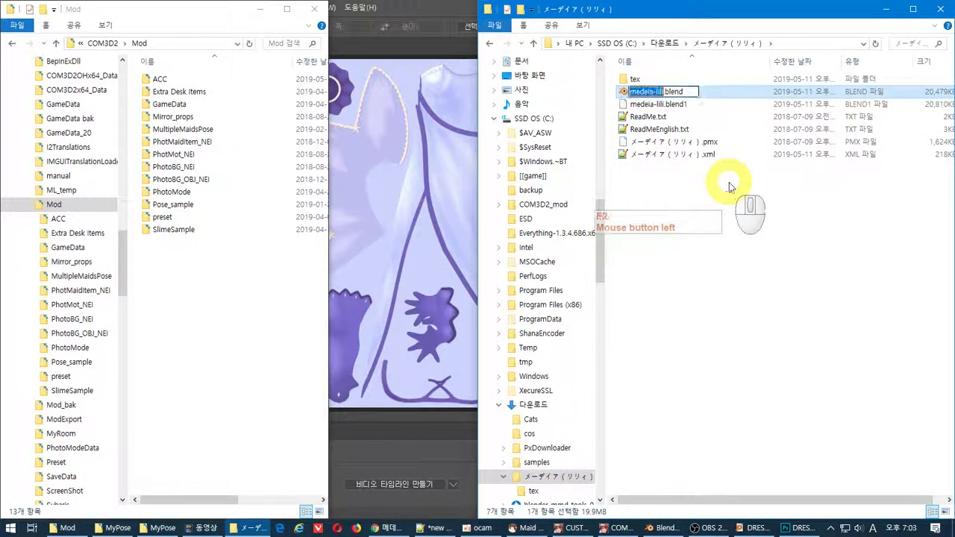
{"action": "key", "text": "ctrl+c"}
Step: Create a folder named medeia-lili inside the COM3D2 Mod folder and open it
{"action": "left_click", "coordinate": [227, 273]}
{"action": "right_click", "coordinate": [187, 265]}
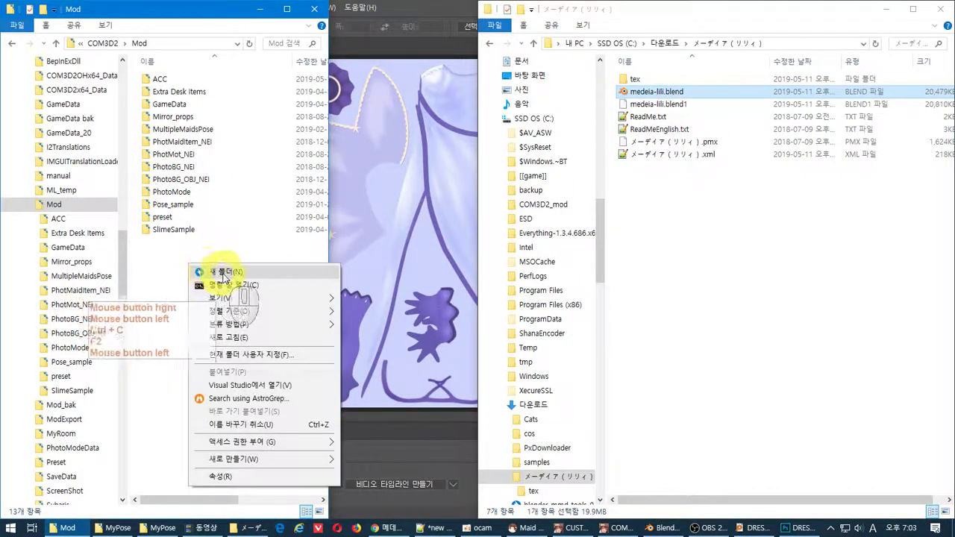
{"action": "left_click", "coordinate": [229, 271]}
{"action": "key", "text": "ctrl+v"}
{"action": "left_click", "coordinate": [234, 276]}
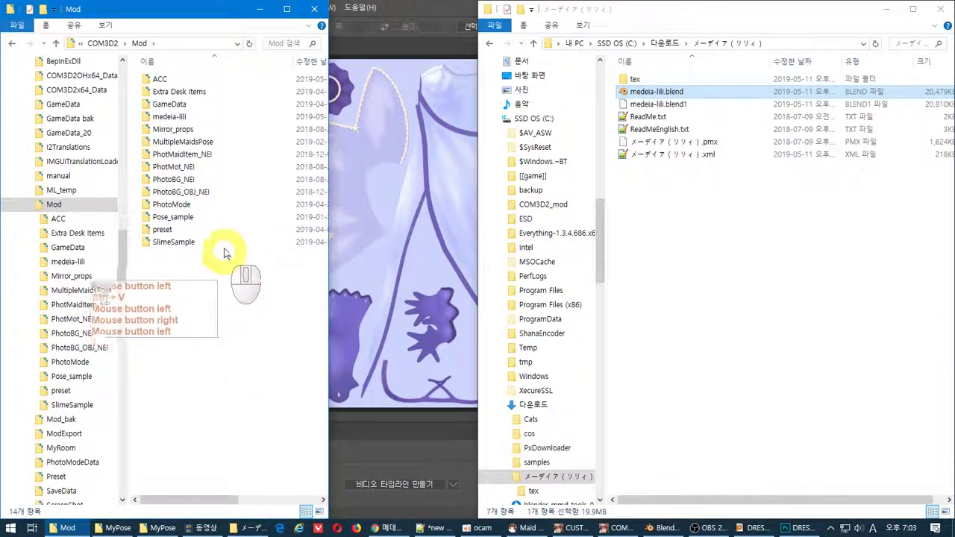
{"action": "double_click", "coordinate": [211, 119]}
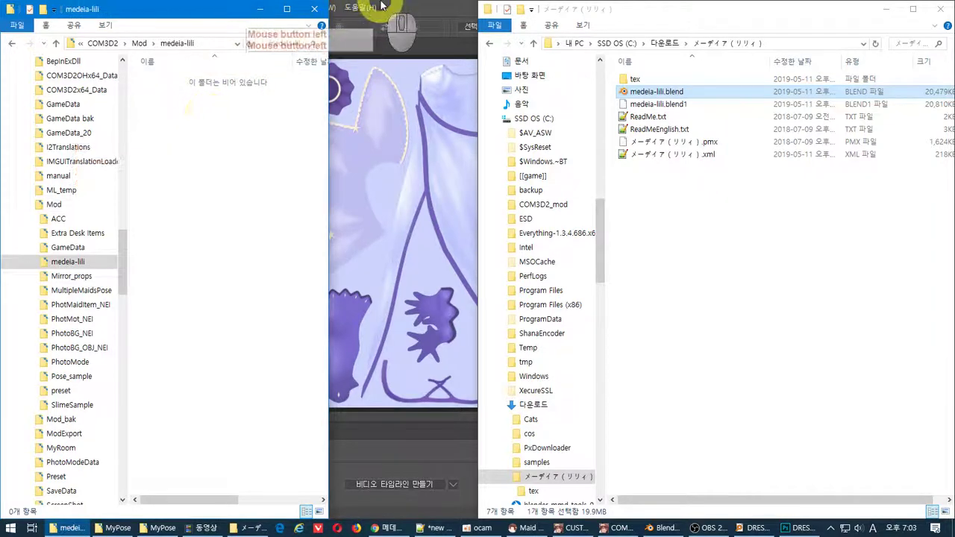
Step: Switch to Photoshop and save the dress texture in PNG format as DRESS_TEX.png in the tex folder
{"action": "left_click", "coordinate": [401, 8]}
{"action": "left_click", "coordinate": [105, 7]}
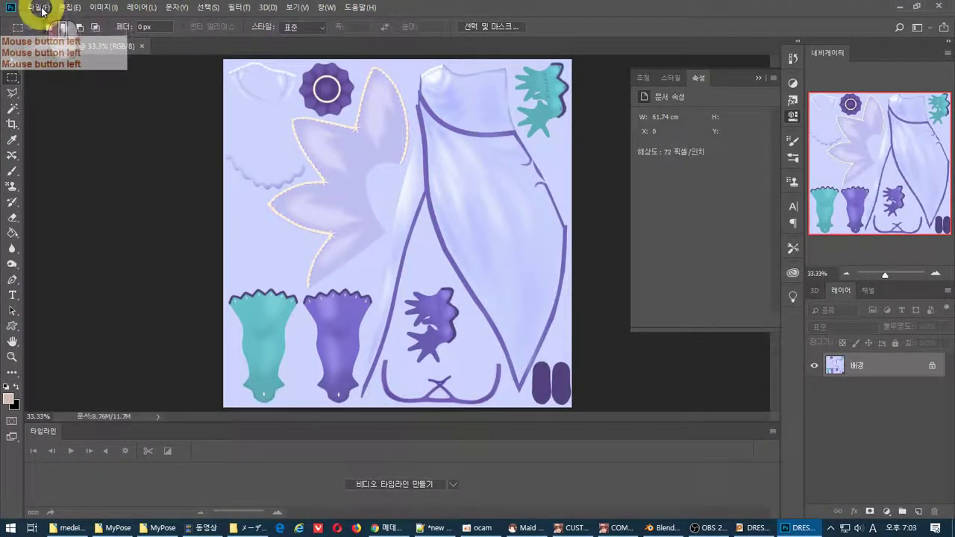
{"action": "left_click", "coordinate": [41, 7]}
{"action": "left_click", "coordinate": [82, 120]}
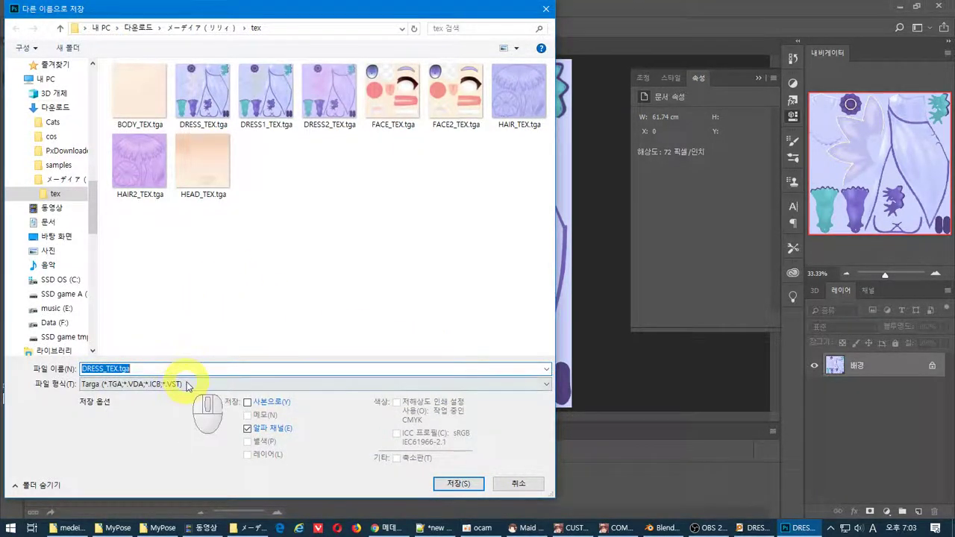
{"action": "left_click", "coordinate": [187, 385]}
{"action": "left_click", "coordinate": [208, 330]}
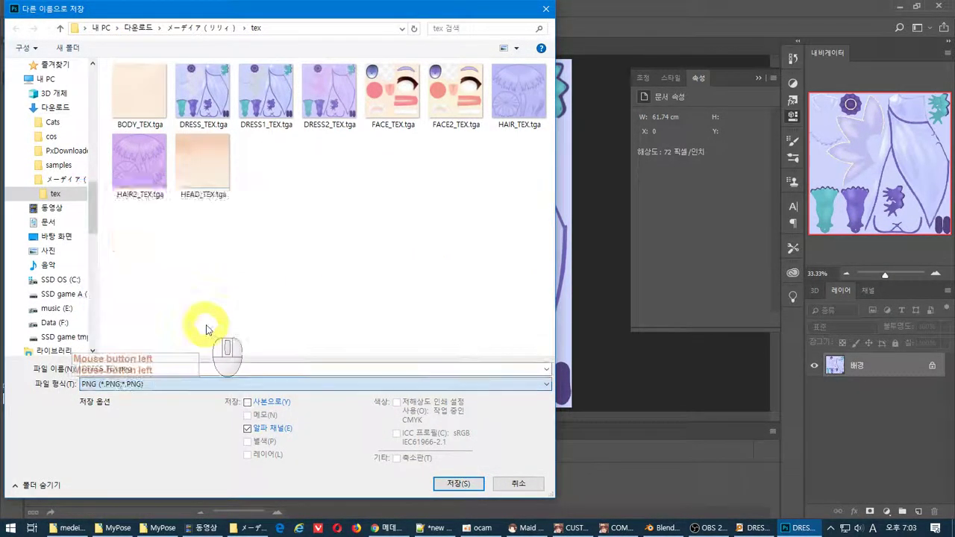
{"action": "left_click", "coordinate": [477, 483]}
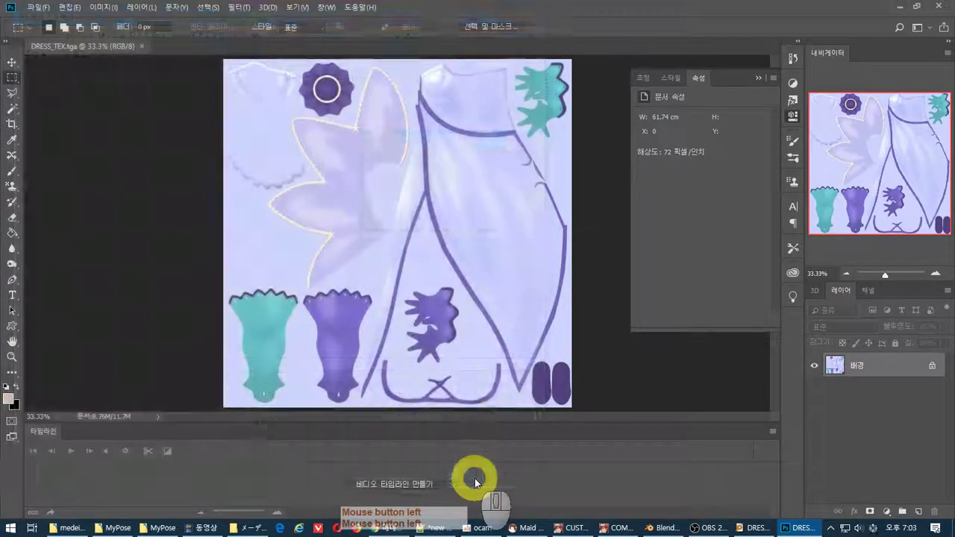
{"action": "left_click", "coordinate": [558, 164]}
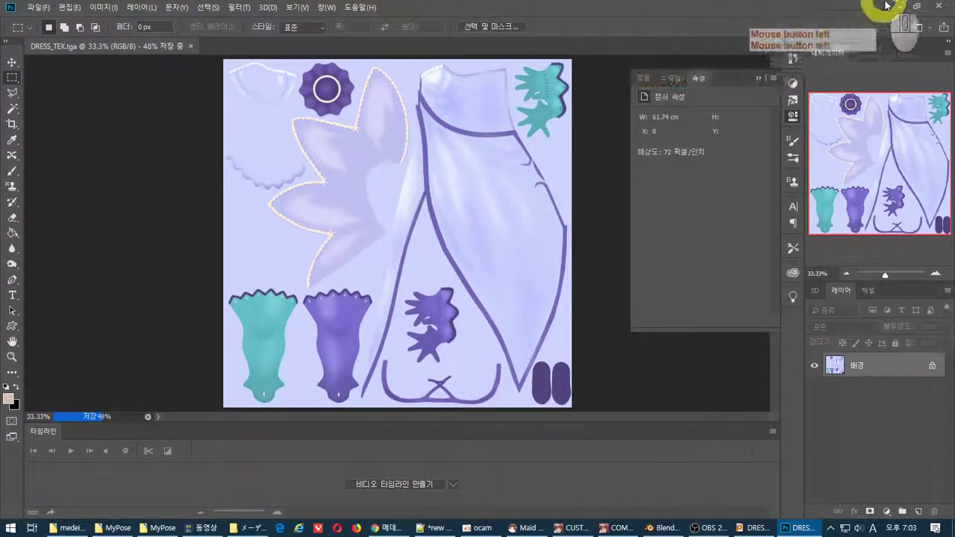
Step: Move DRESS_TEX.png from the download's tex folder into the medeia-lili mod folder
{"action": "left_click", "coordinate": [892, 6]}
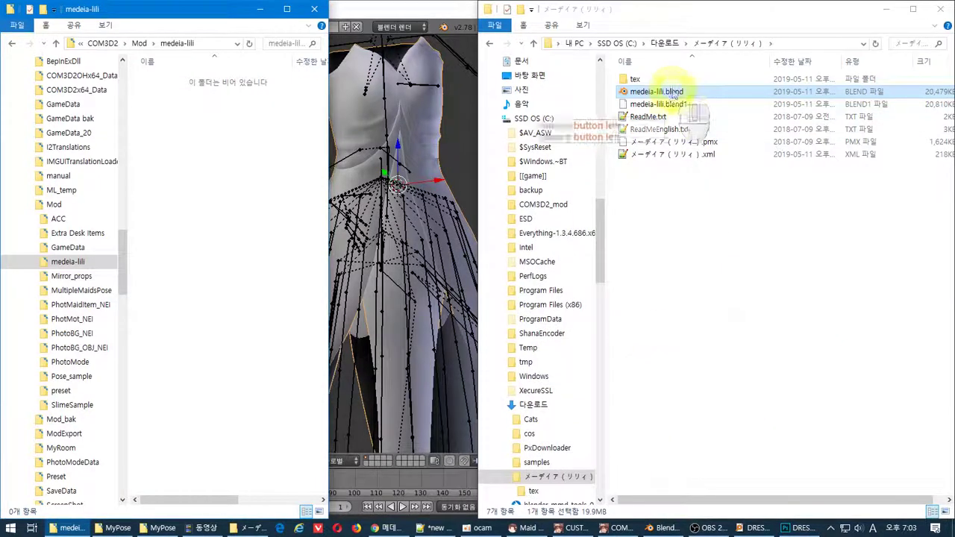
{"action": "double_click", "coordinate": [637, 79]}
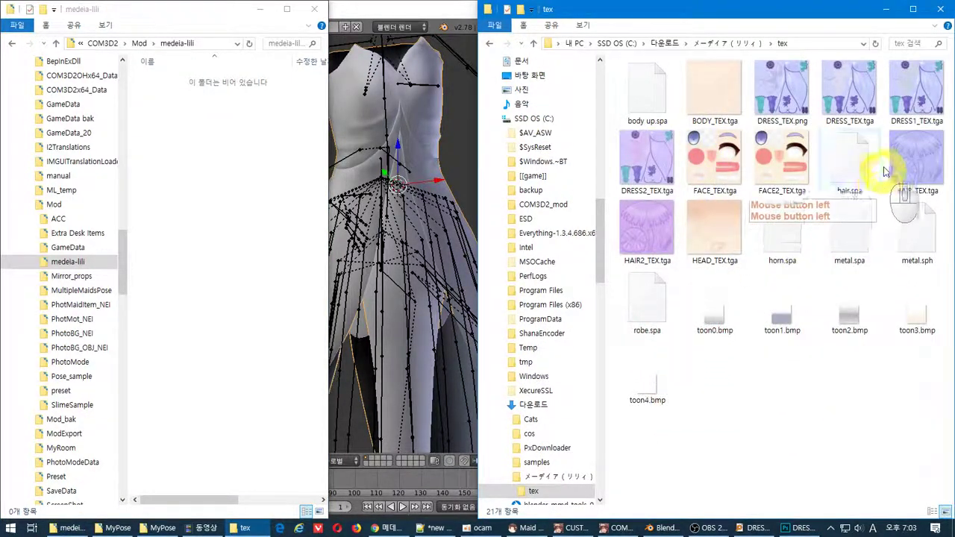
{"action": "left_click_drag", "start_coordinate": [782, 89], "coordinate": [256, 209]}
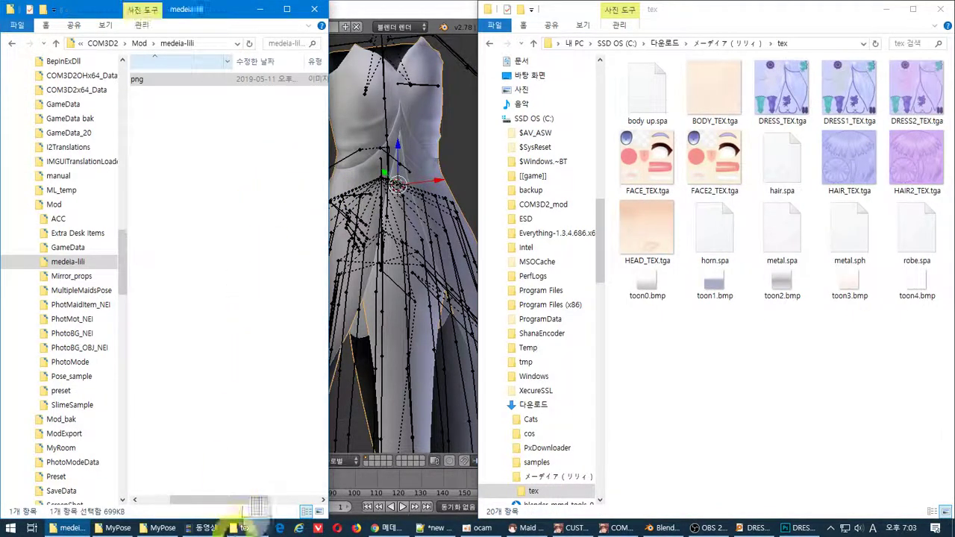
{"action": "left_click_drag", "start_coordinate": [226, 502], "coordinate": [196, 501]}
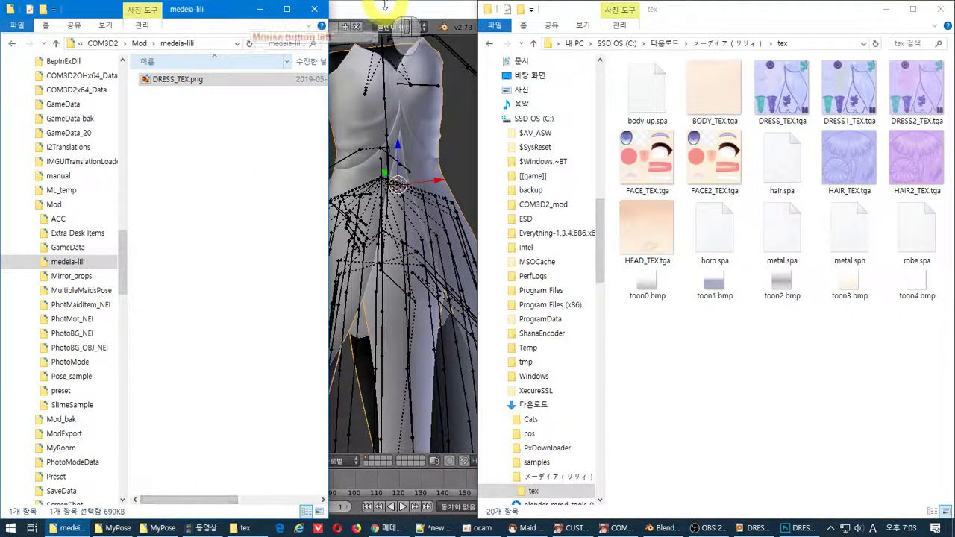
Step: Switch to Blender and convert the onep object's material 材質16 to a CM3D2 material of type トゥーン
{"action": "left_click", "coordinate": [385, 6]}
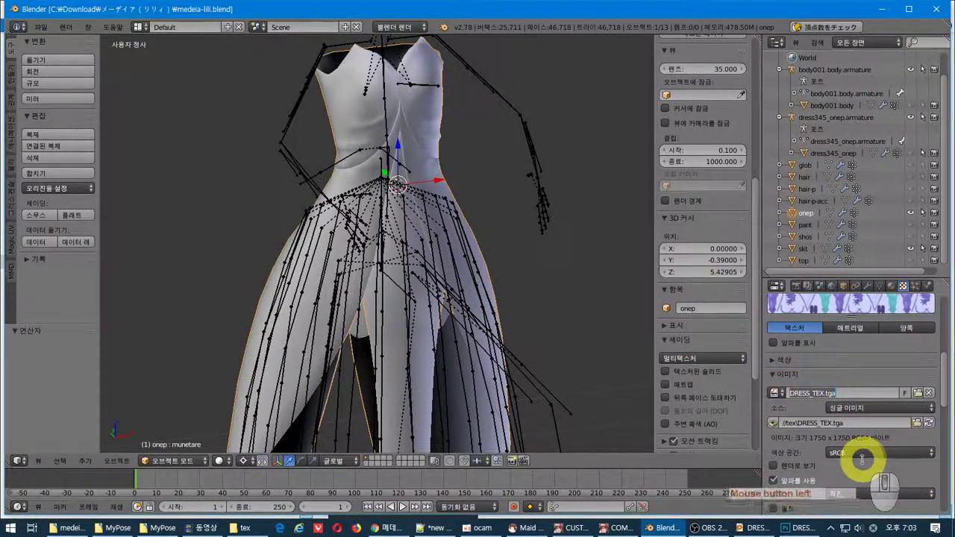
{"action": "left_click", "coordinate": [942, 367]}
{"action": "left_click_drag", "start_coordinate": [944, 375], "coordinate": [950, 310]}
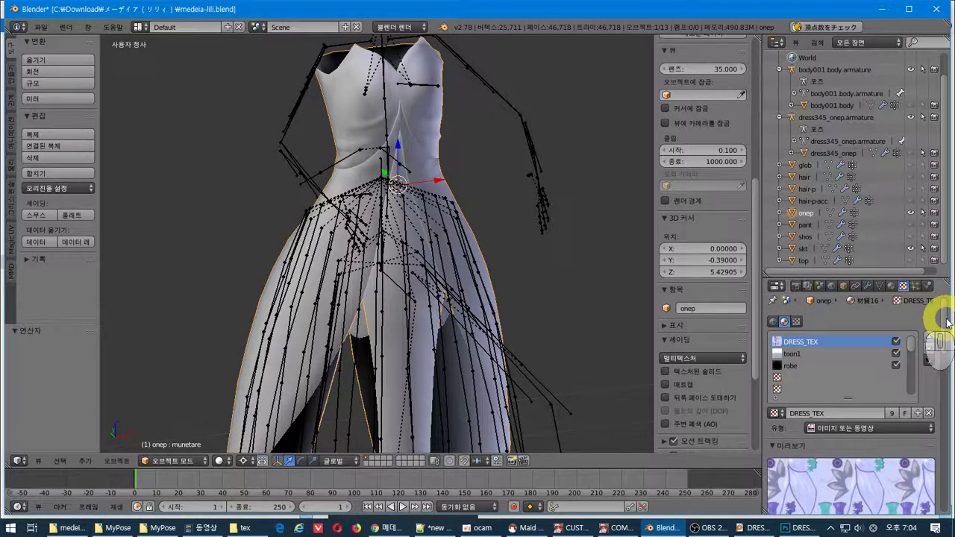
{"action": "left_click", "coordinate": [892, 286]}
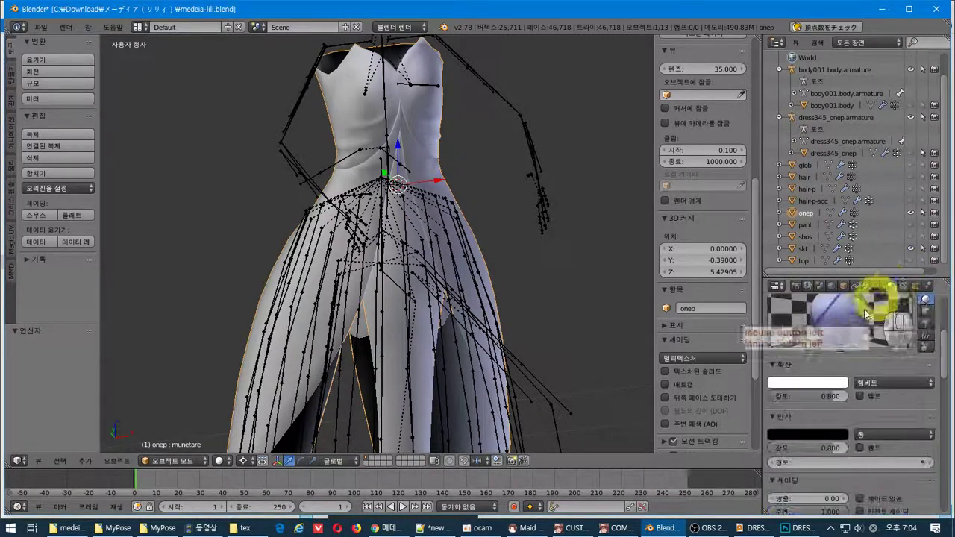
{"action": "scroll", "coordinate": [875, 376], "scroll_direction": "down", "scroll_amount": 4}
{"action": "scroll", "coordinate": [886, 399], "scroll_direction": "up", "scroll_amount": 5}
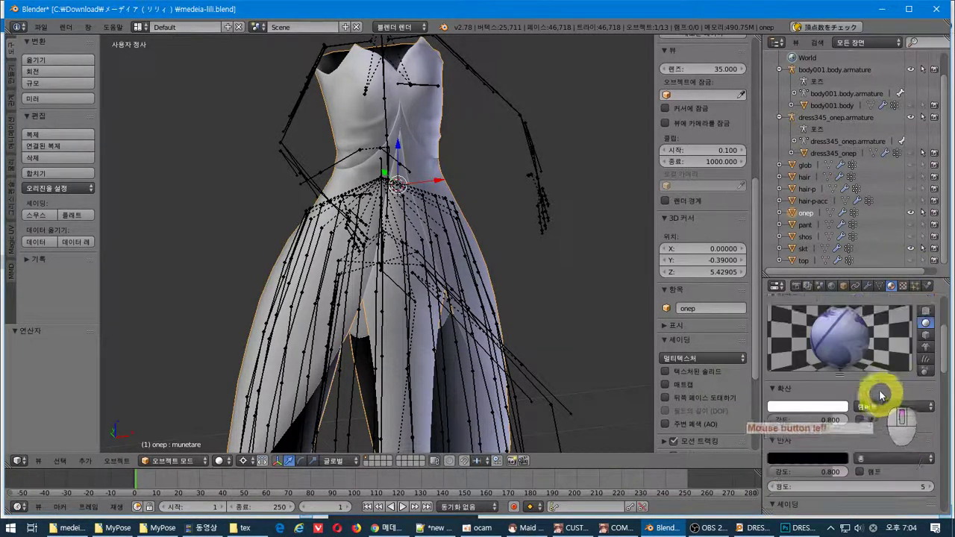
{"action": "scroll", "coordinate": [876, 373], "scroll_direction": "up", "scroll_amount": 4}
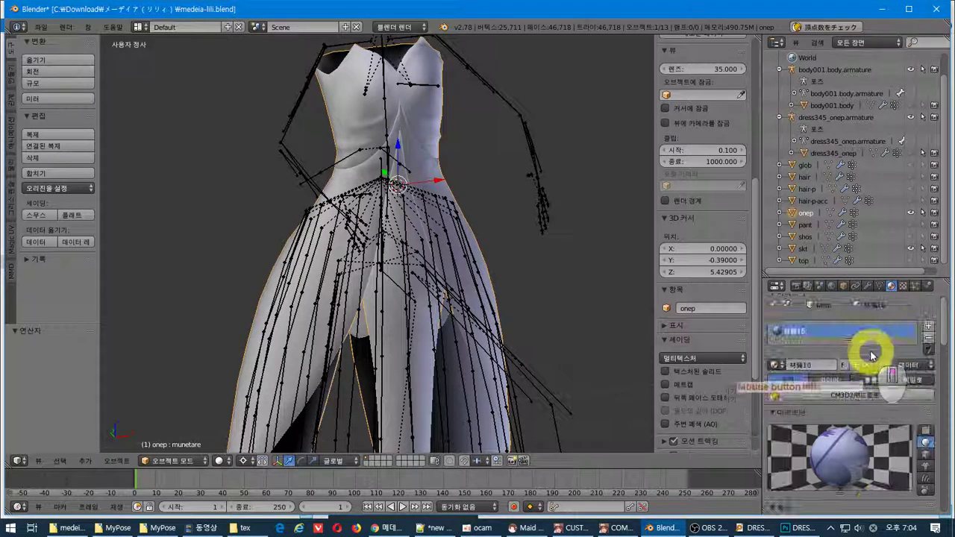
{"action": "left_click", "coordinate": [857, 396]}
{"action": "left_click", "coordinate": [853, 458]}
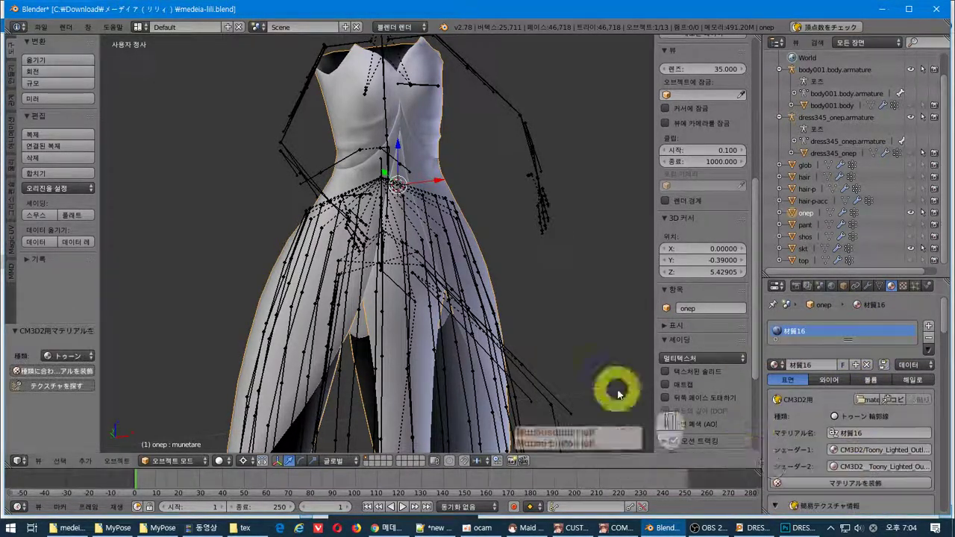
Step: Assign DRESS_TEX.tga as the material's MainTex image and widen the properties area to show the full texture names
{"action": "scroll", "coordinate": [798, 373], "scroll_direction": "down", "scroll_amount": 6}
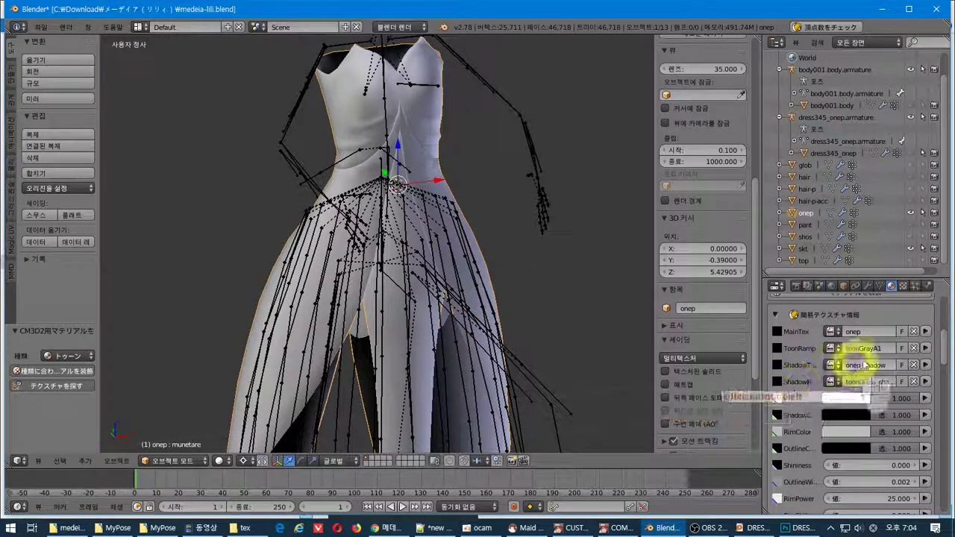
{"action": "left_click", "coordinate": [830, 331]}
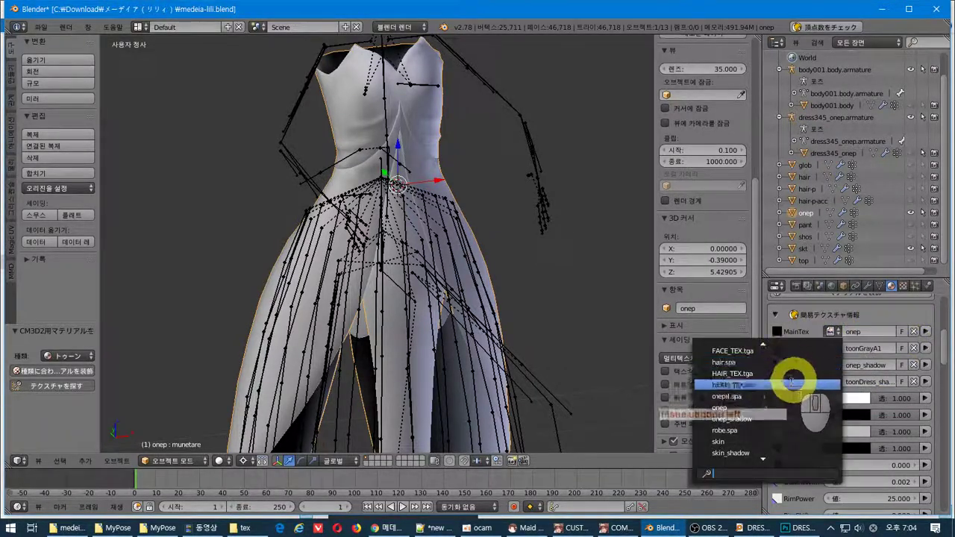
{"action": "scroll", "coordinate": [802, 403], "scroll_direction": "up", "scroll_amount": 6}
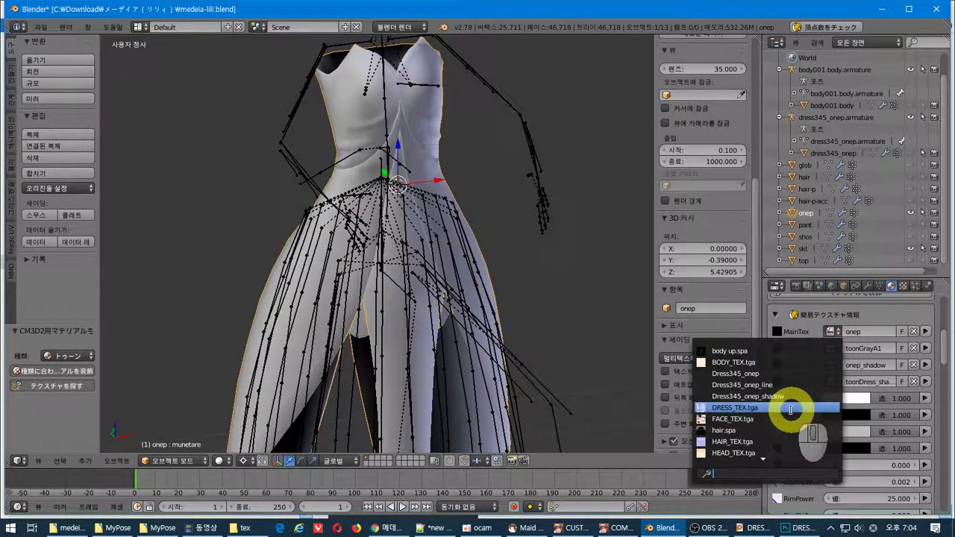
{"action": "left_click", "coordinate": [790, 409]}
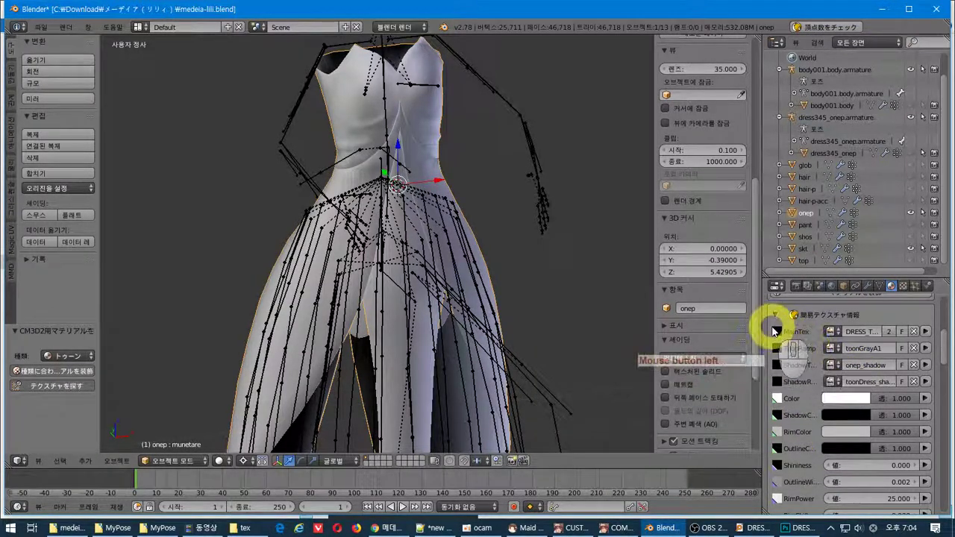
{"action": "left_click", "coordinate": [762, 323]}
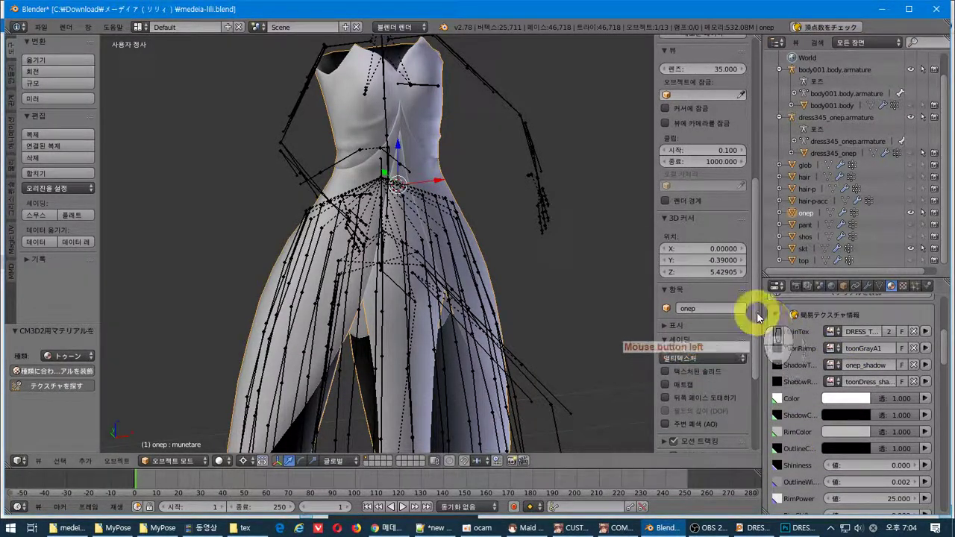
{"action": "left_click_drag", "start_coordinate": [761, 314], "coordinate": [693, 299]}
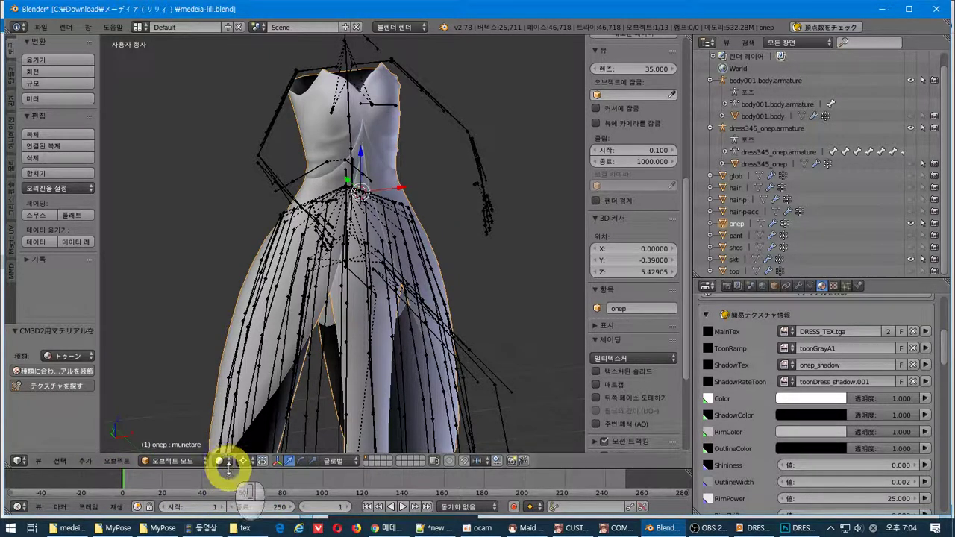
Step: Enlarge the timeline area below the 3D view and change it to the UV/Image Editor
{"action": "left_click_drag", "start_coordinate": [228, 456], "coordinate": [239, 392]}
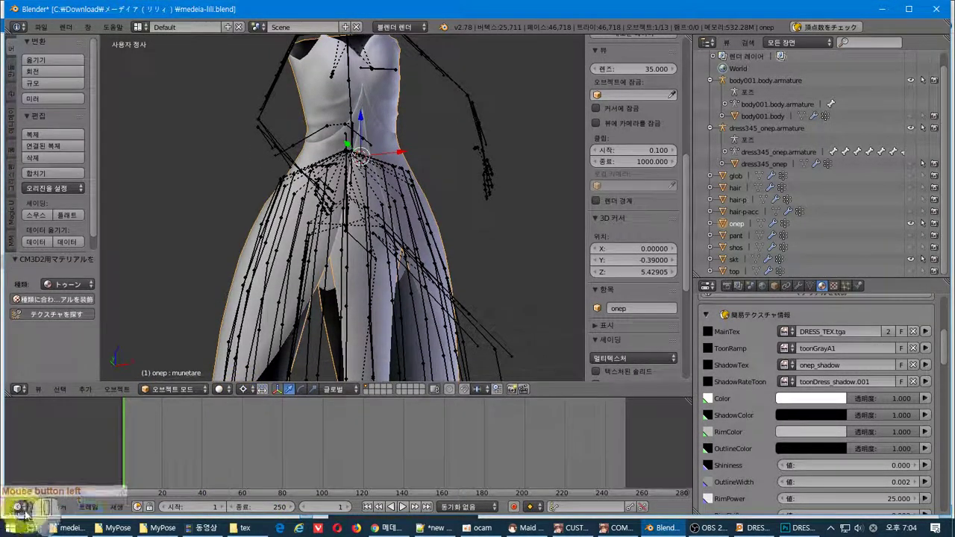
{"action": "left_click", "coordinate": [17, 507]}
{"action": "left_click", "coordinate": [75, 414]}
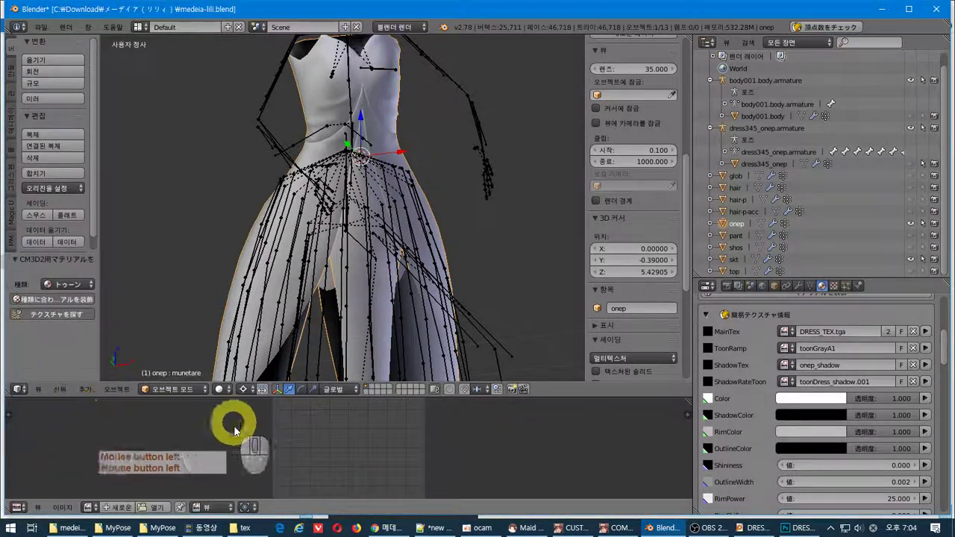
Step: Open DRESS_TEX.png in the image editor from D:\COM3D2\Mod\medeia-lili, copying the folder path from File Explorer
{"action": "left_click", "coordinate": [154, 503]}
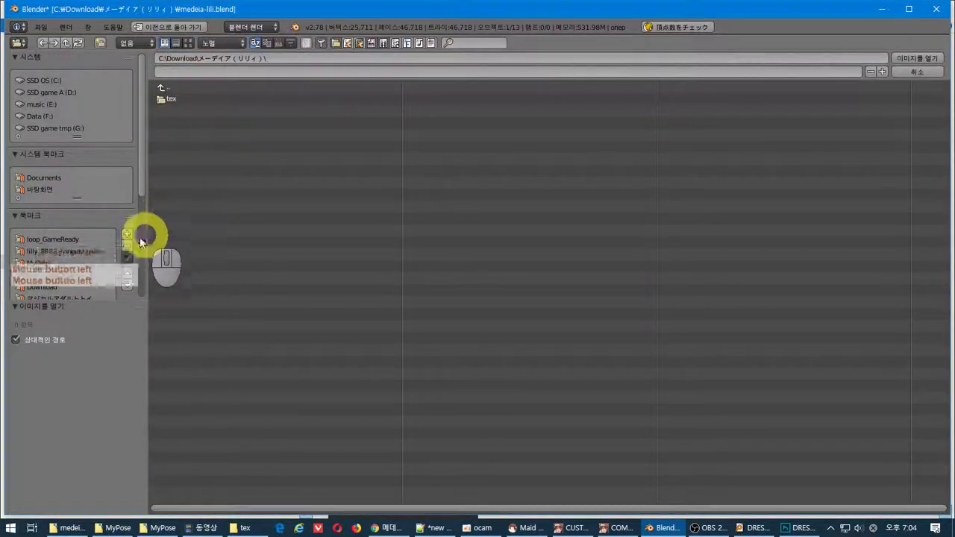
{"action": "scroll", "coordinate": [122, 199], "scroll_direction": "down", "scroll_amount": 4}
{"action": "key", "text": "alt+Tab"}
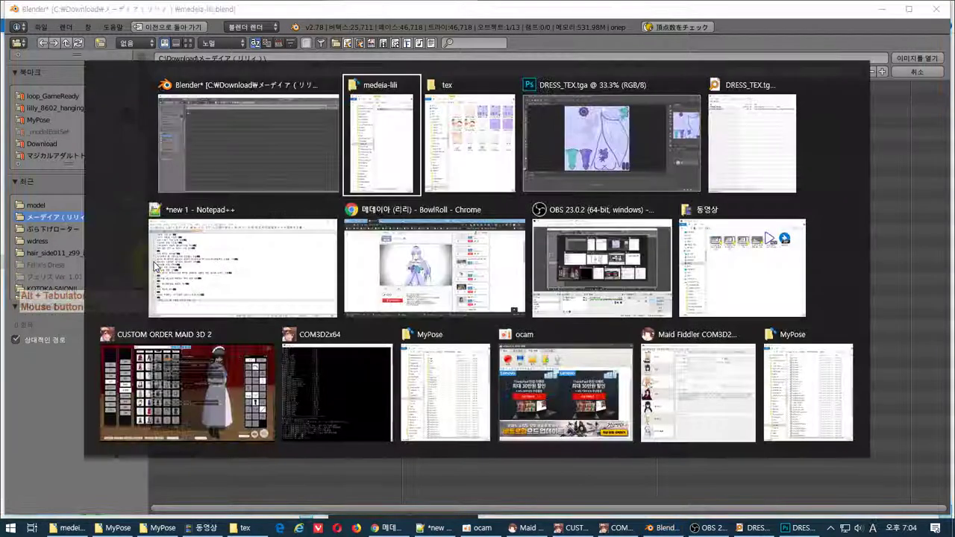
{"action": "left_click", "coordinate": [216, 43]}
{"action": "key", "text": "ctrl+c"}
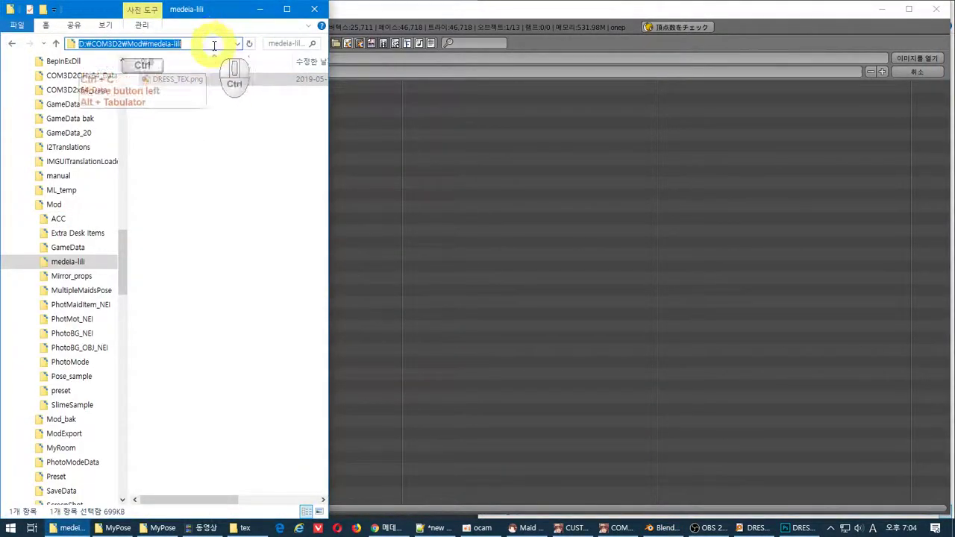
{"action": "key", "text": "alt+Tab"}
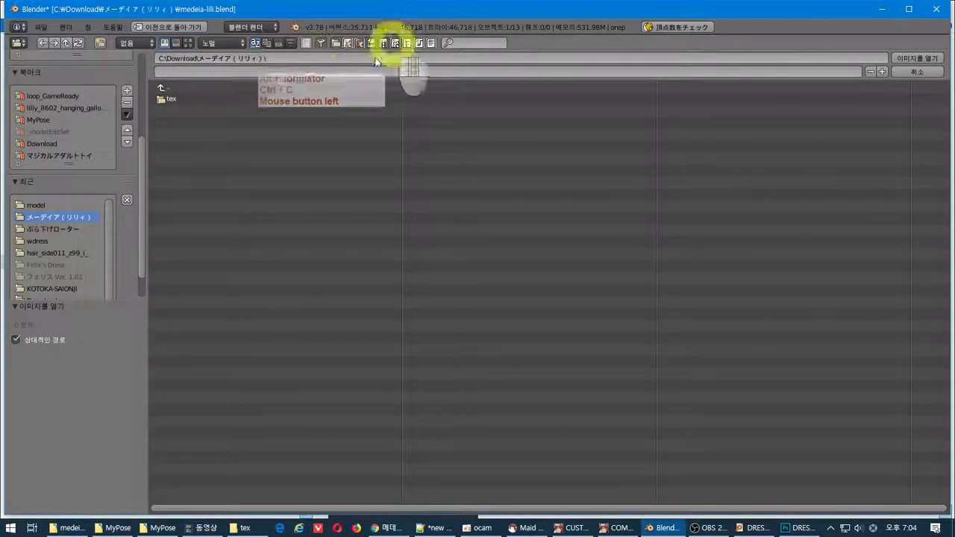
{"action": "left_click", "coordinate": [335, 57]}
{"action": "key", "text": "ctrl+v"}
{"action": "key", "text": "Return"}
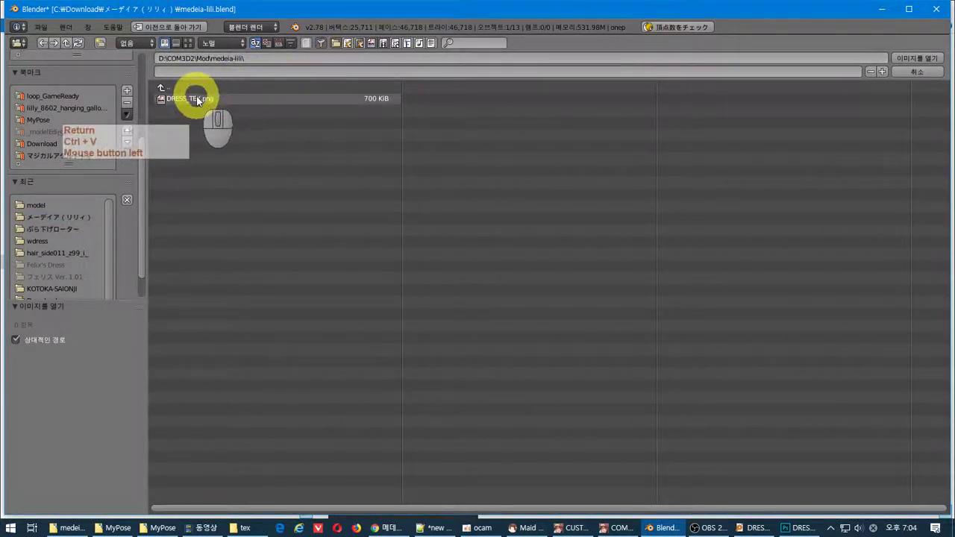
{"action": "double_click", "coordinate": [195, 98]}
{"action": "scroll", "coordinate": [341, 432], "scroll_direction": "down", "scroll_amount": 6}
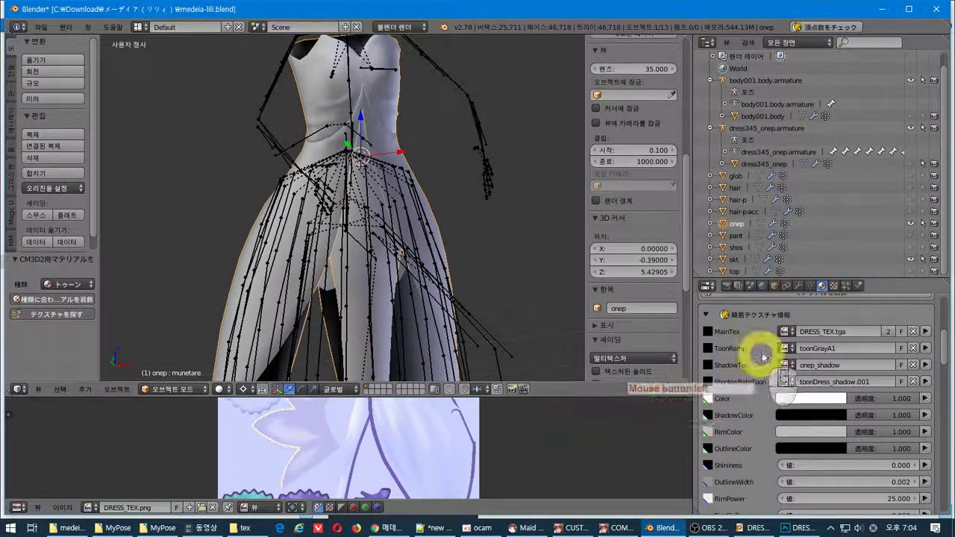
Step: Assign DRESS_TEX.png as the material's MainTex image and rename the ShadowTex image to DRESS_TEX.png
{"action": "left_click", "coordinate": [784, 331]}
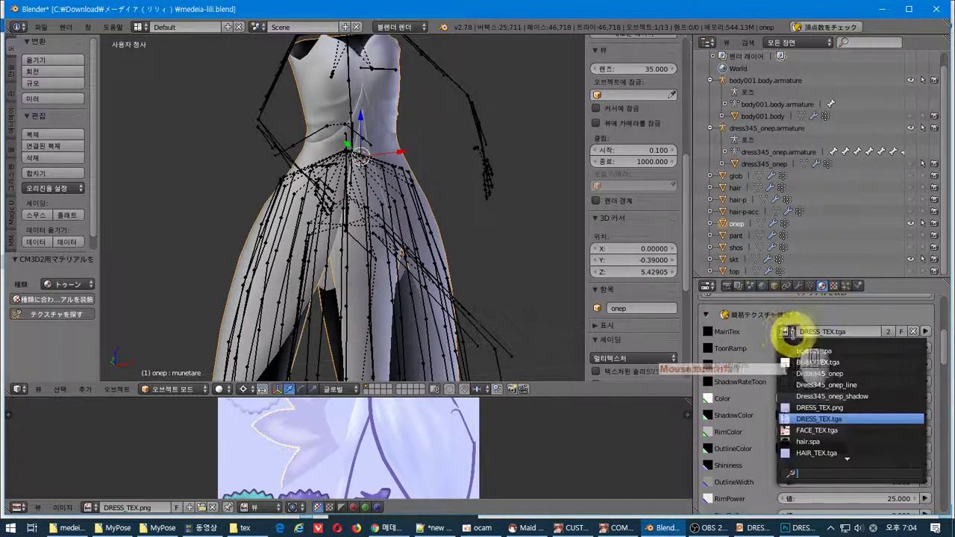
{"action": "left_click", "coordinate": [825, 408]}
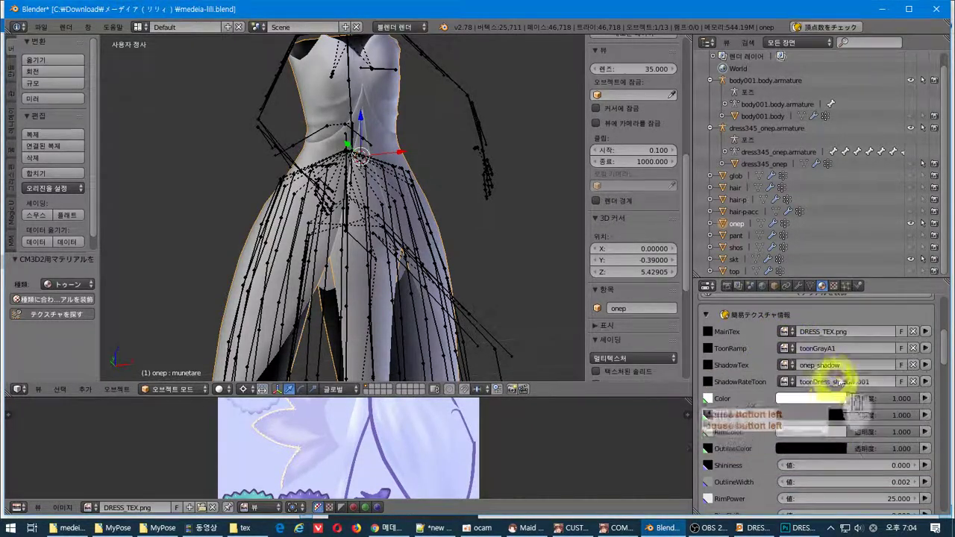
{"action": "left_click", "coordinate": [853, 334]}
{"action": "key", "text": "ctrl+c"}
{"action": "left_click", "coordinate": [853, 367]}
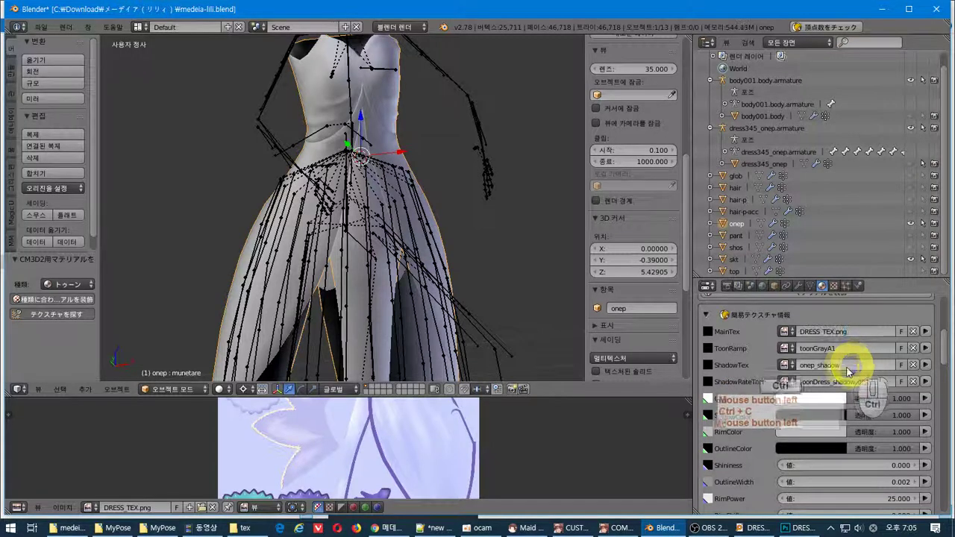
{"action": "left_click", "coordinate": [844, 367]}
{"action": "key", "text": "ctrl+v"}
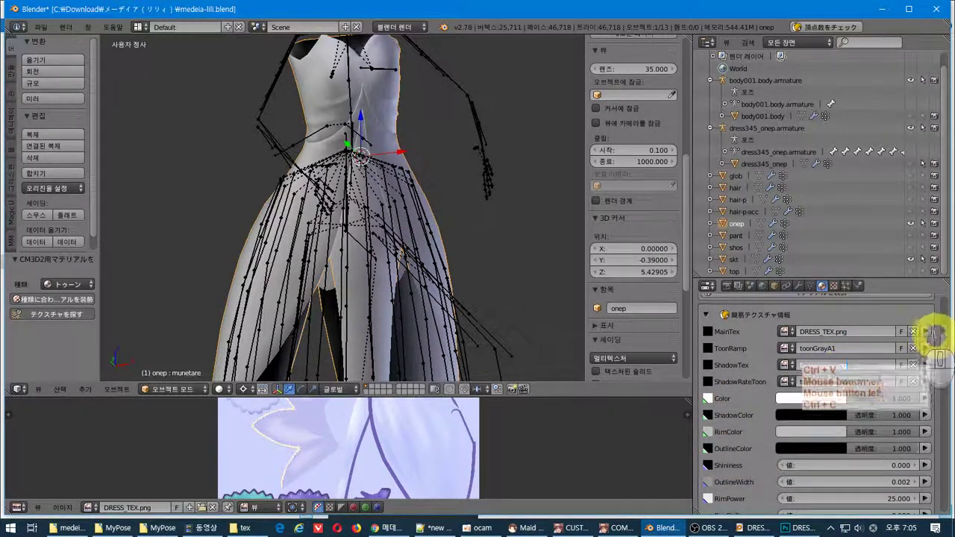
{"action": "left_click", "coordinate": [933, 335]}
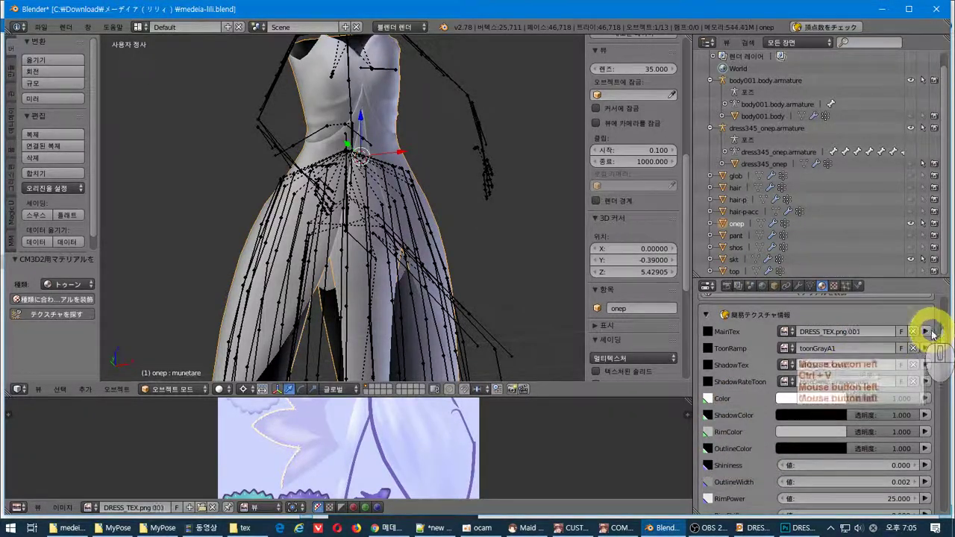
Step: Reselect DRESS_TEX.png.001 as the MainTex image and try to remove the .001 suffix from its name
{"action": "left_click", "coordinate": [783, 334]}
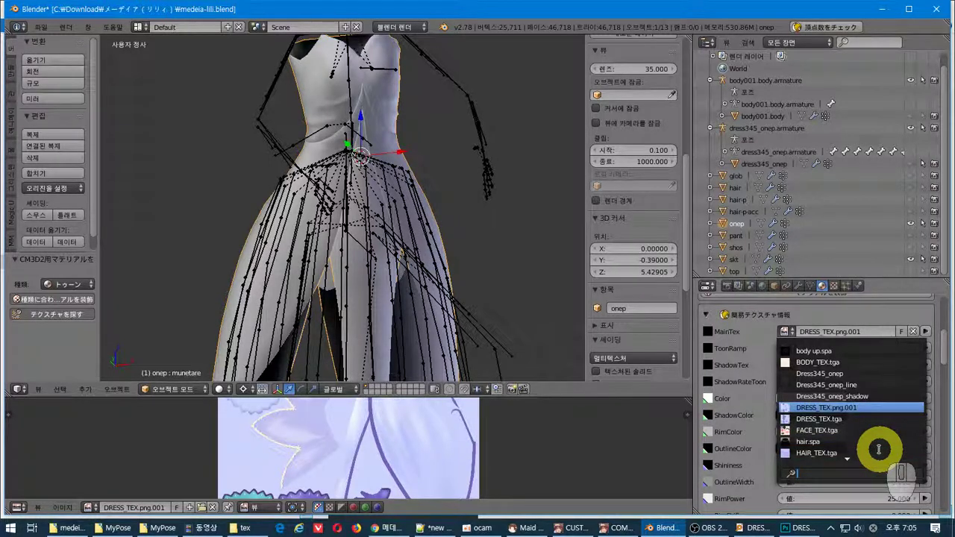
{"action": "scroll", "coordinate": [878, 448], "scroll_direction": "down", "scroll_amount": 2}
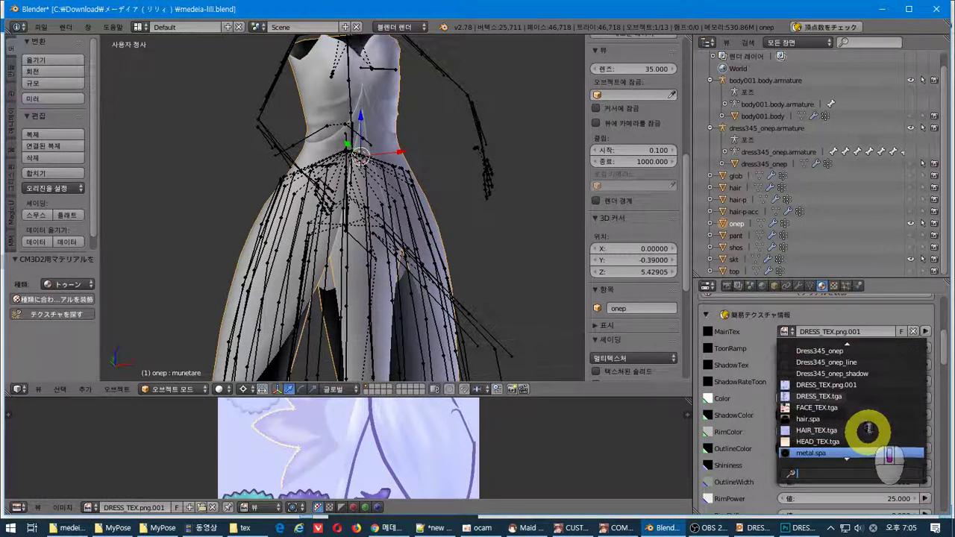
{"action": "left_click", "coordinate": [866, 399]}
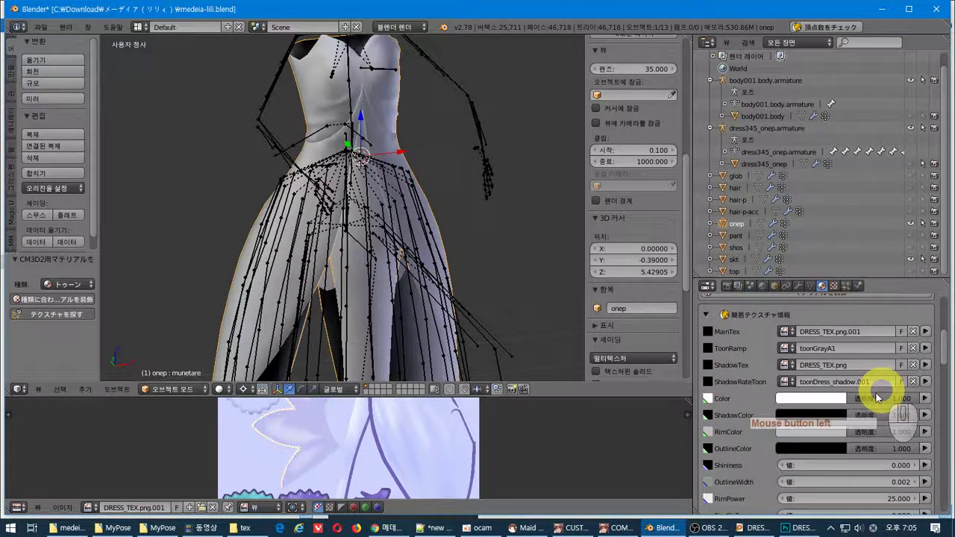
{"action": "left_click", "coordinate": [785, 366]}
{"action": "left_click", "coordinate": [845, 304]}
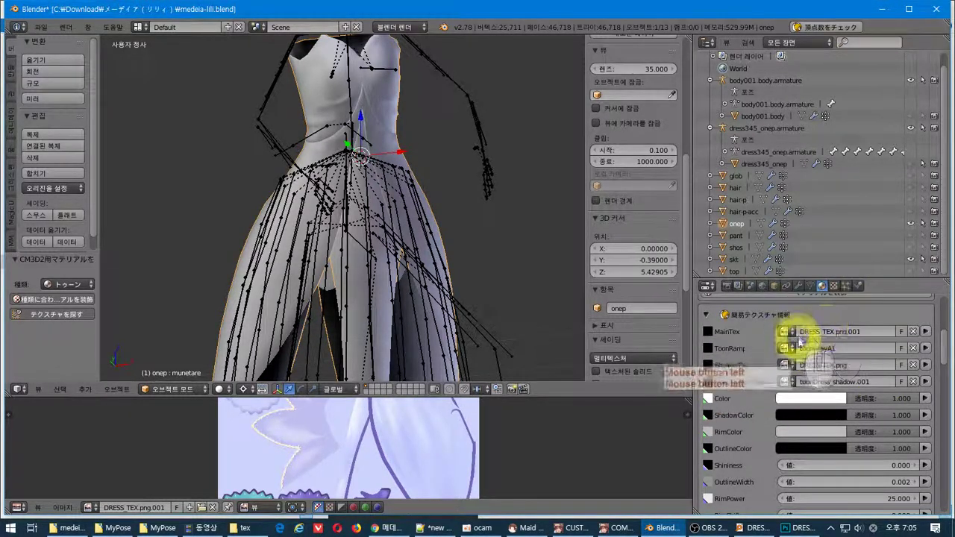
{"action": "left_click", "coordinate": [785, 331]}
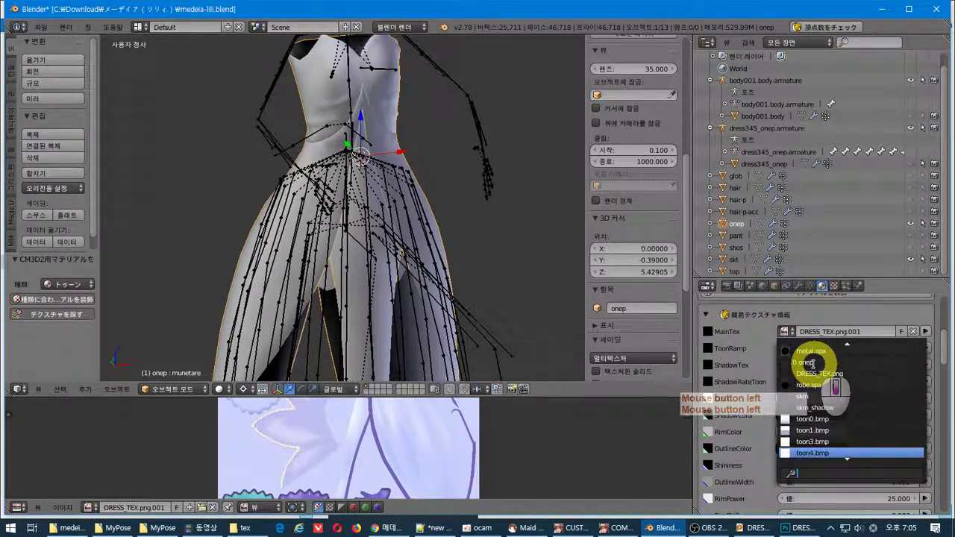
{"action": "scroll", "coordinate": [813, 363], "scroll_direction": "up", "scroll_amount": 5}
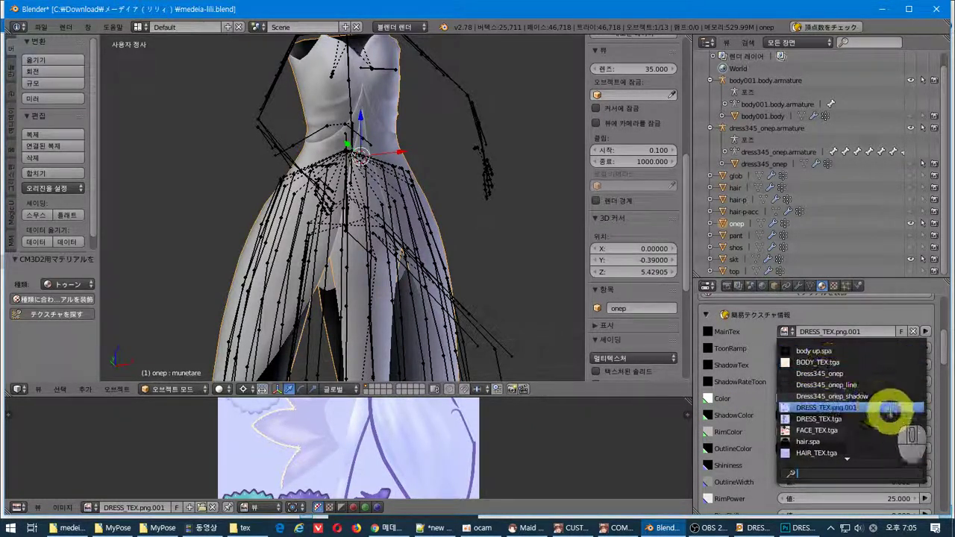
{"action": "left_click", "coordinate": [893, 407]}
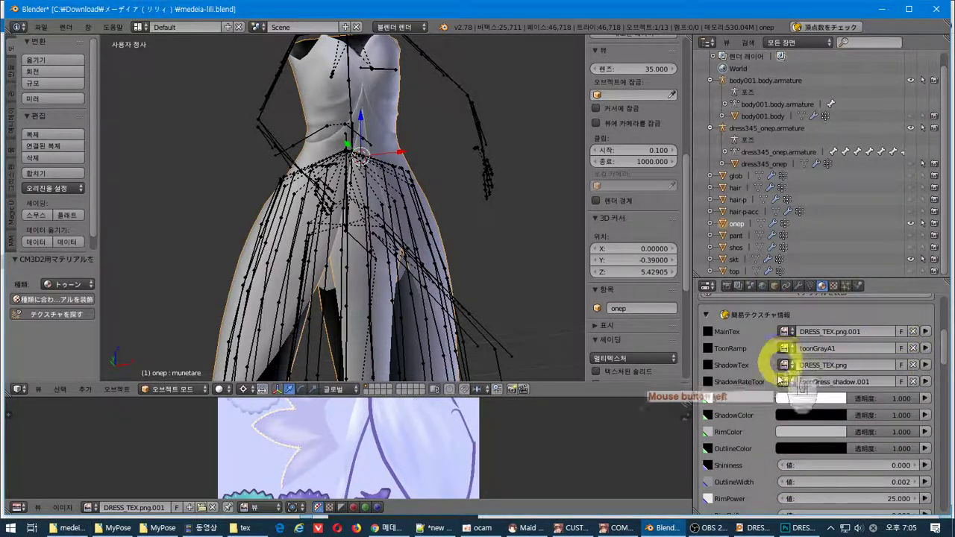
{"action": "left_click", "coordinate": [899, 331]}
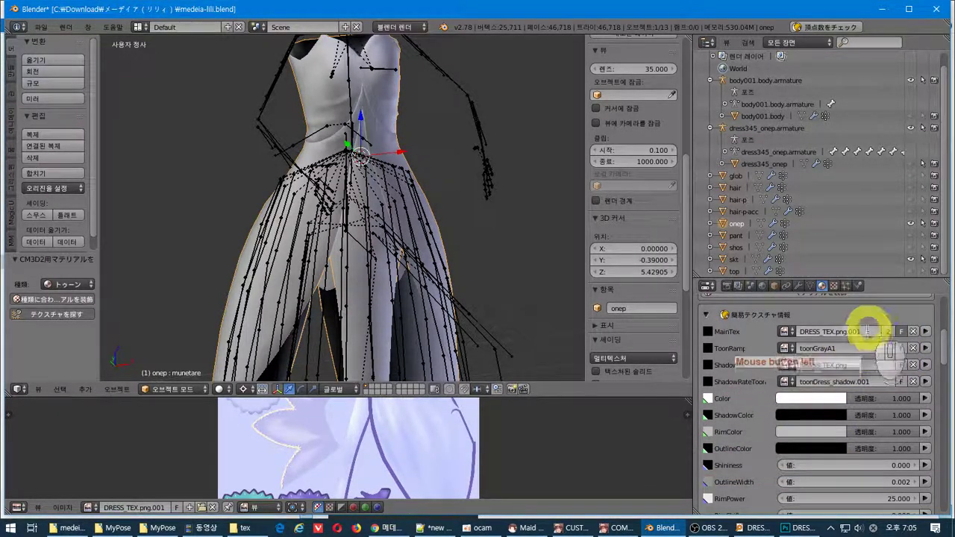
{"action": "double_click", "coordinate": [869, 331]}
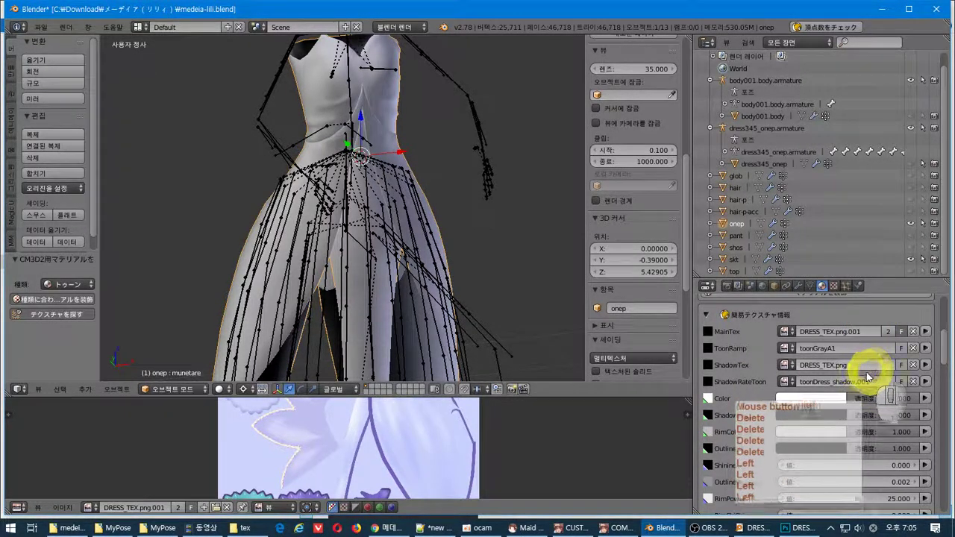
Step: Assign DRESS_TEX.png.001 as the material's ShadowTex image
{"action": "left_click", "coordinate": [784, 365]}
{"action": "left_click", "coordinate": [784, 365]}
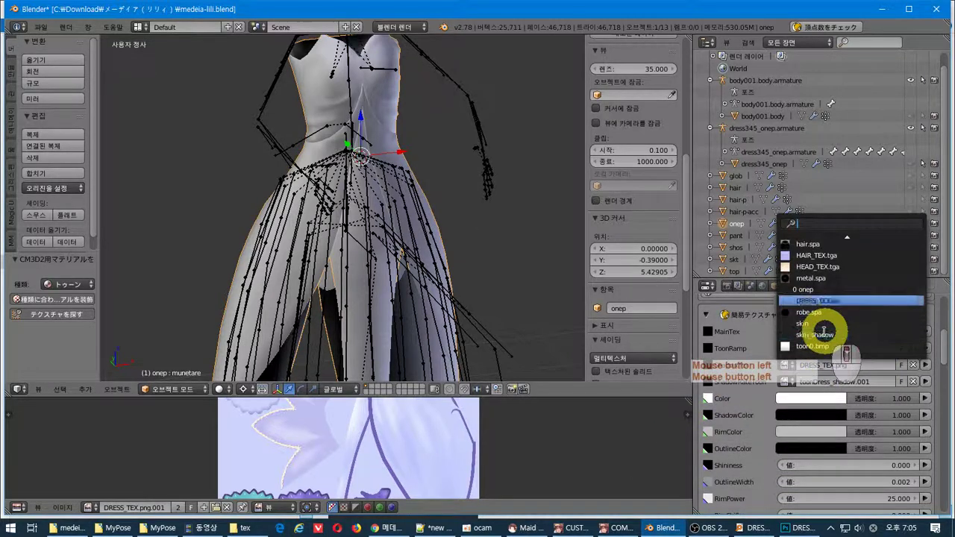
{"action": "scroll", "coordinate": [825, 326], "scroll_direction": "up", "scroll_amount": 10}
{"action": "left_click", "coordinate": [850, 301]}
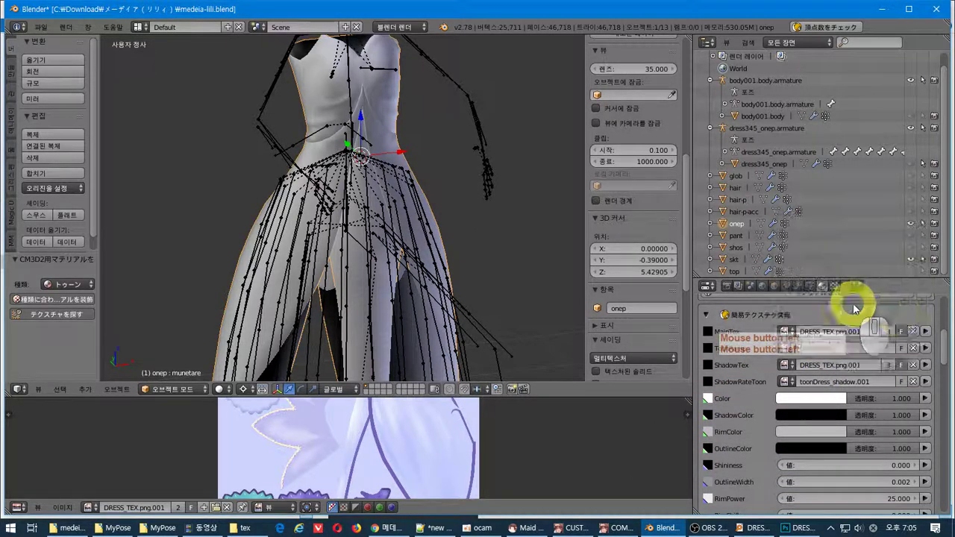
{"action": "left_click", "coordinate": [789, 385]}
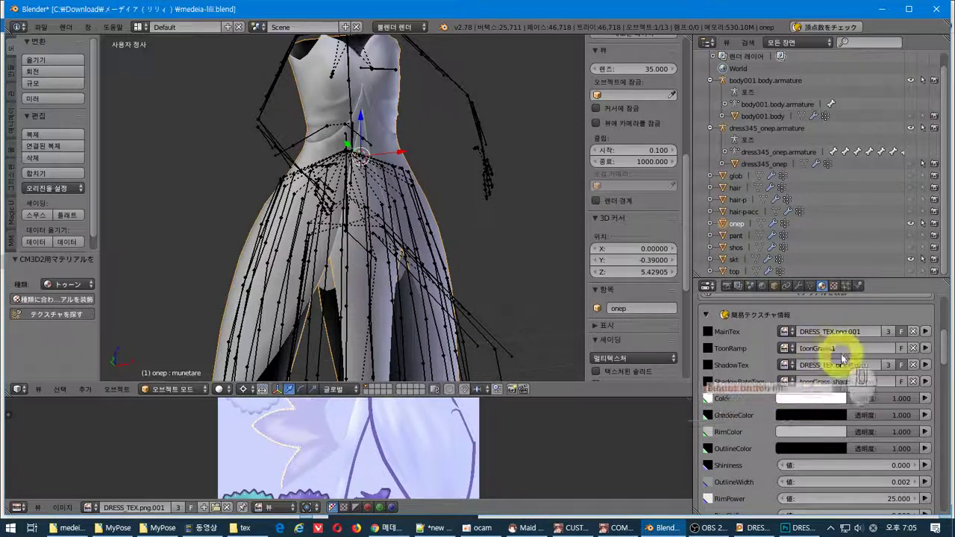
Step: Open the MainTex texture's detailed settings and check its CM3D2 texture path, preview and image source file
{"action": "scroll", "coordinate": [848, 366], "scroll_direction": "up", "scroll_amount": 3}
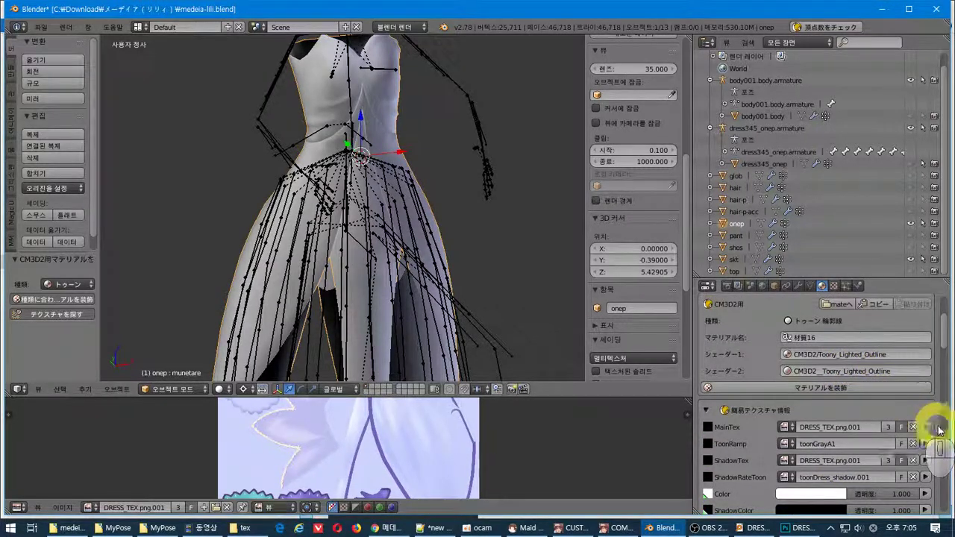
{"action": "left_click", "coordinate": [926, 427]}
{"action": "scroll", "coordinate": [816, 398], "scroll_direction": "down", "scroll_amount": 3}
{"action": "scroll", "coordinate": [705, 464], "scroll_direction": "down", "scroll_amount": 5}
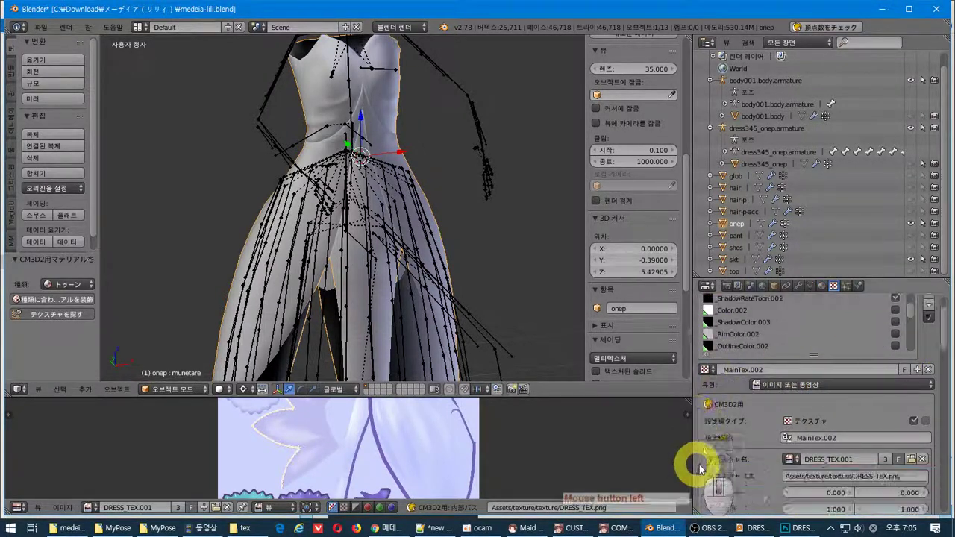
{"action": "scroll", "coordinate": [735, 461], "scroll_direction": "down", "scroll_amount": 4}
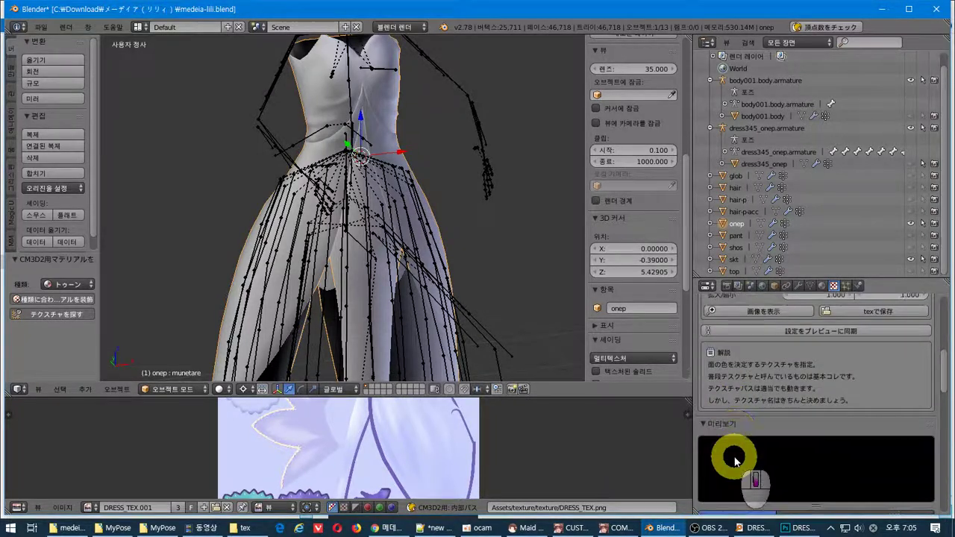
{"action": "scroll", "coordinate": [734, 460], "scroll_direction": "down", "scroll_amount": 5}
{"action": "scroll", "coordinate": [735, 460], "scroll_direction": "down", "scroll_amount": 1}
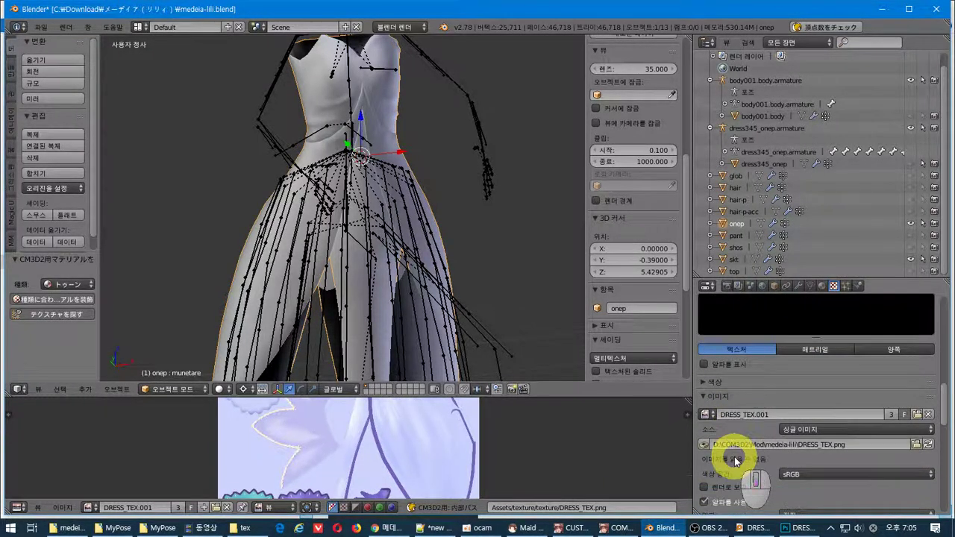
{"action": "scroll", "coordinate": [741, 463], "scroll_direction": "up", "scroll_amount": 3}
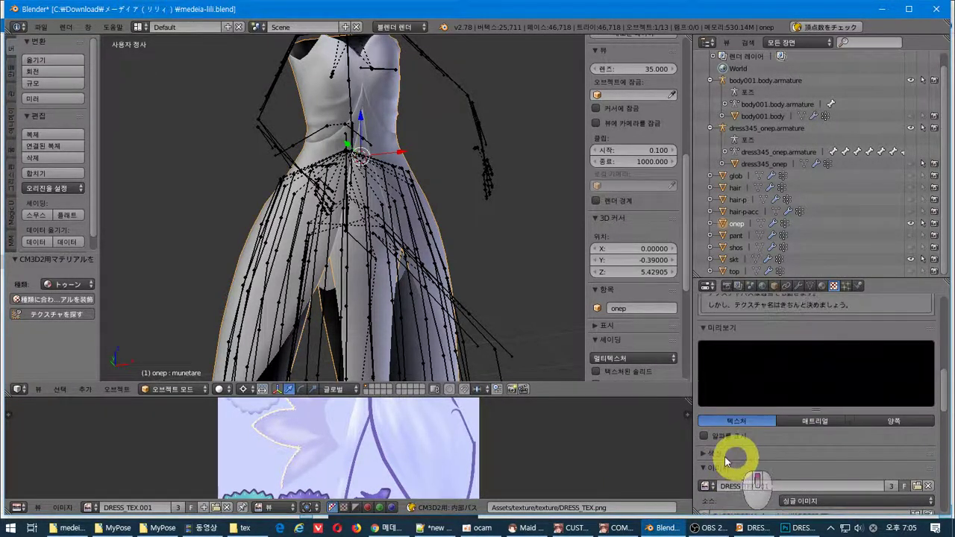
Step: Switch the onep object to Texture Paint mode and show its mesh data with the vertex groups and shape keys
{"action": "left_click", "coordinate": [153, 389]}
{"action": "left_click", "coordinate": [183, 308]}
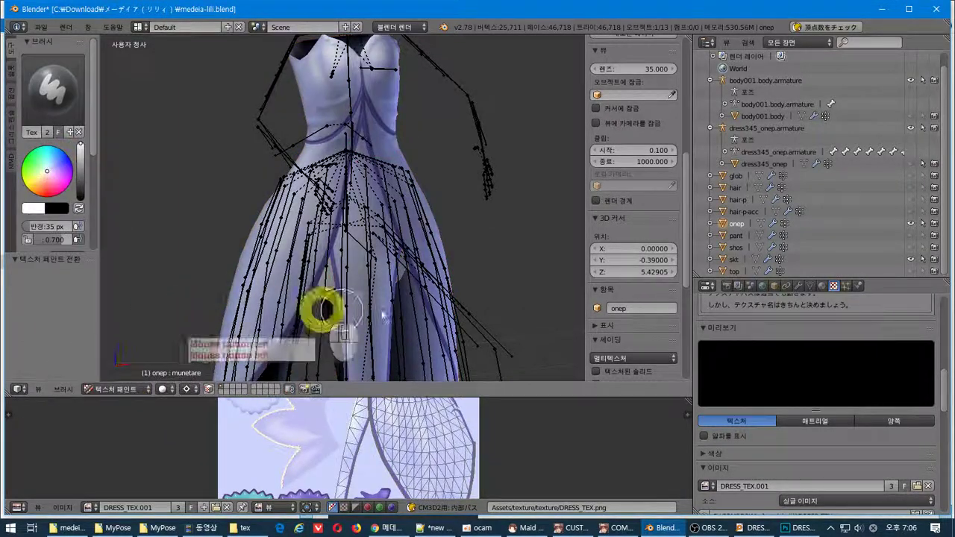
{"action": "scroll", "coordinate": [828, 424], "scroll_direction": "down", "scroll_amount": 4}
{"action": "scroll", "coordinate": [828, 424], "scroll_direction": "up", "scroll_amount": 6}
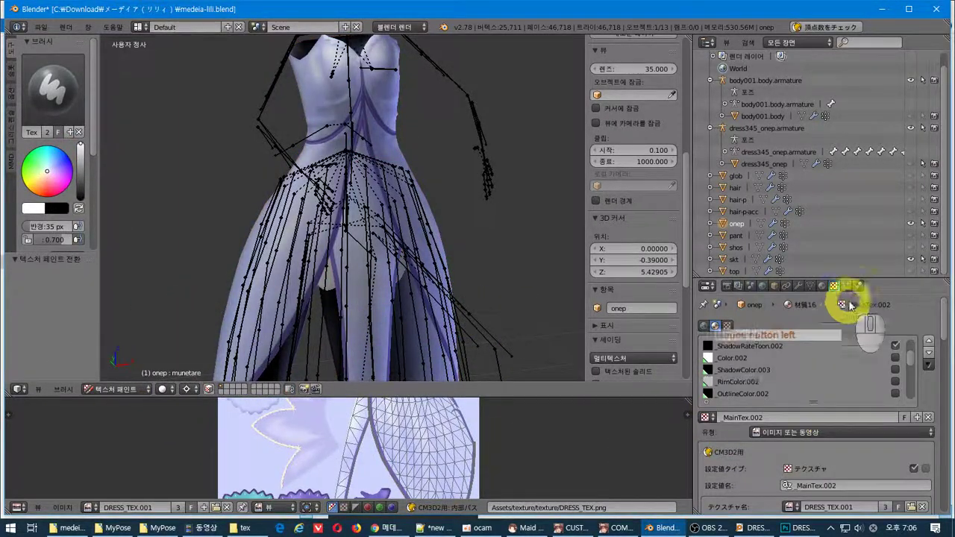
{"action": "left_click", "coordinate": [821, 286]}
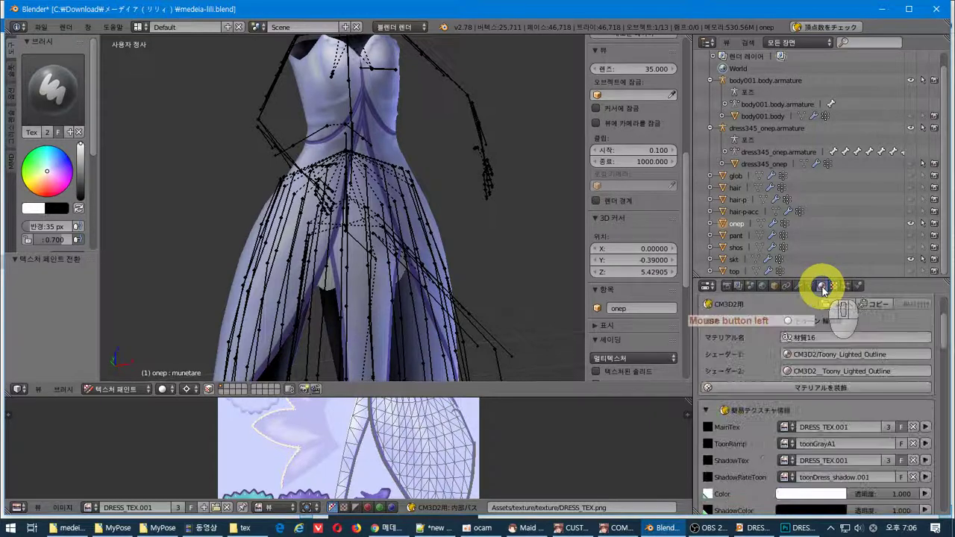
{"action": "left_click", "coordinate": [809, 289]}
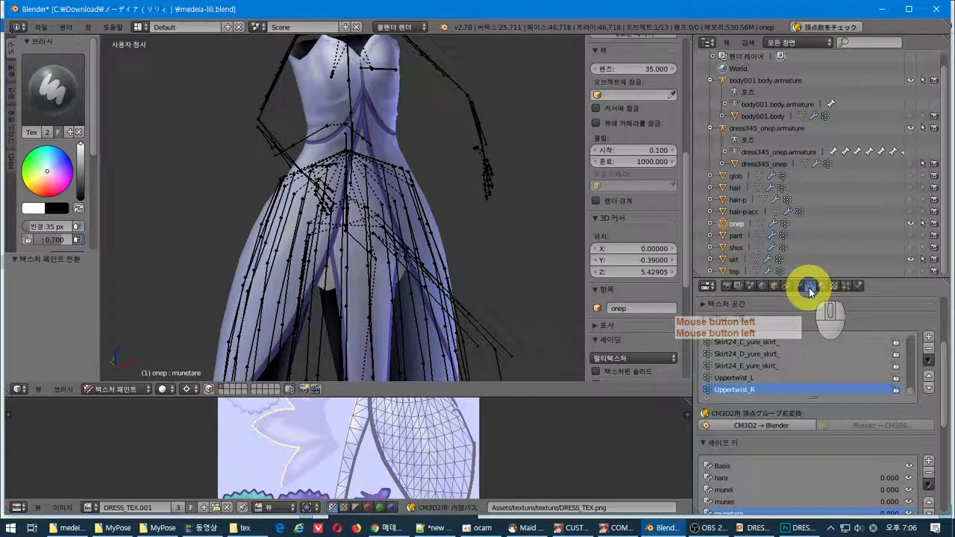
{"action": "left_click", "coordinate": [19, 23]}
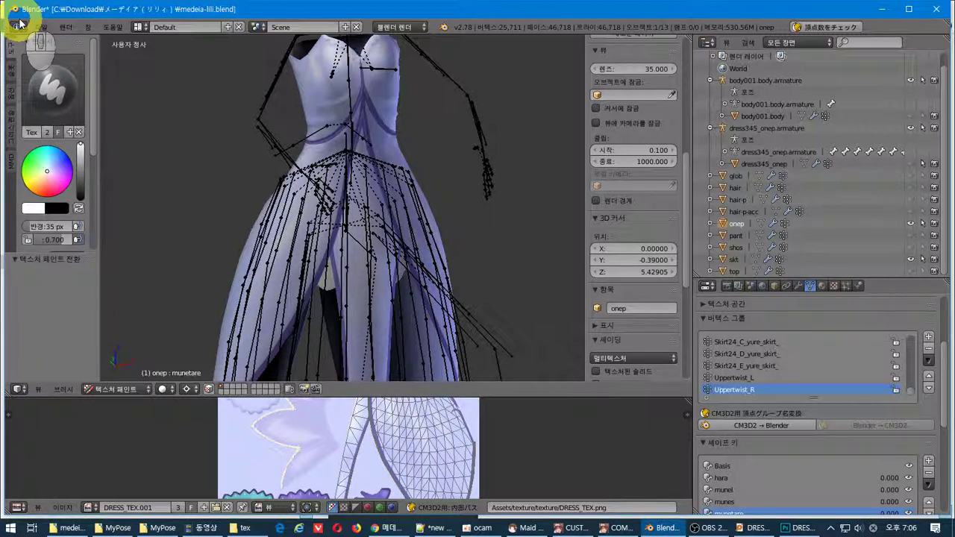
Step: Render an 80 px CM3D2 menu icon of the onep dress from its face texture at 100% zoom and enlarge the result
{"action": "left_click", "coordinate": [728, 287]}
{"action": "left_click", "coordinate": [828, 363]}
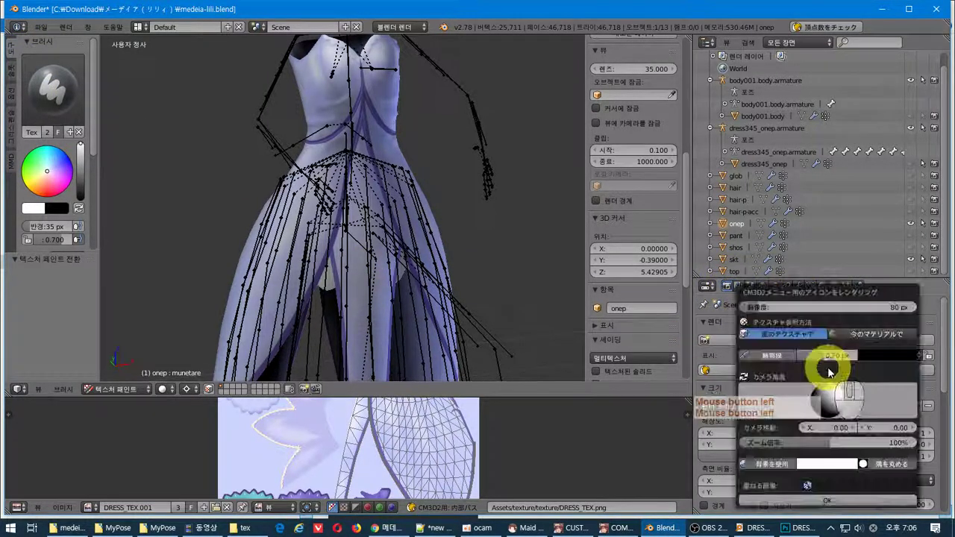
{"action": "left_click", "coordinate": [820, 499]}
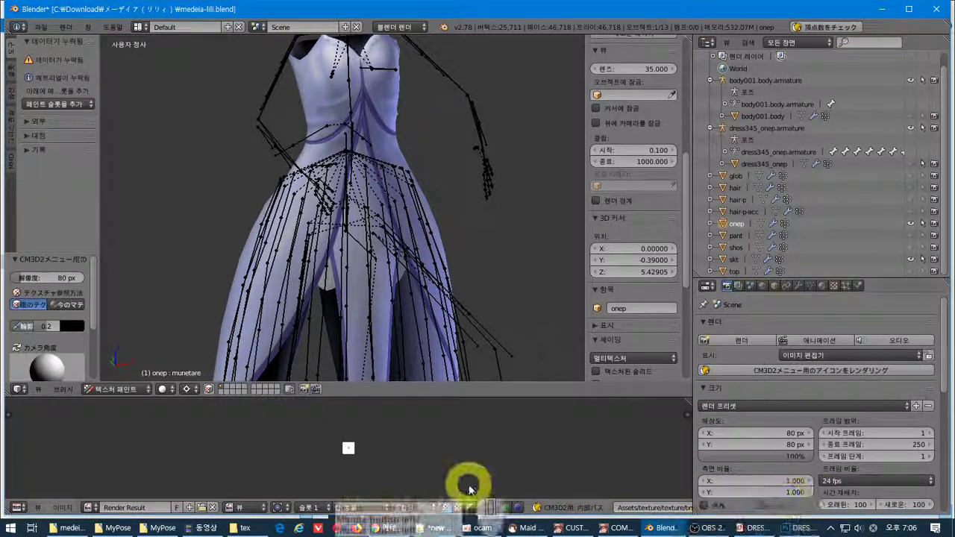
{"action": "scroll", "coordinate": [361, 452], "scroll_direction": "up", "scroll_amount": 5}
{"action": "scroll", "coordinate": [365, 450], "scroll_direction": "up", "scroll_amount": 5}
{"action": "scroll", "coordinate": [437, 447], "scroll_direction": "down", "scroll_amount": 4}
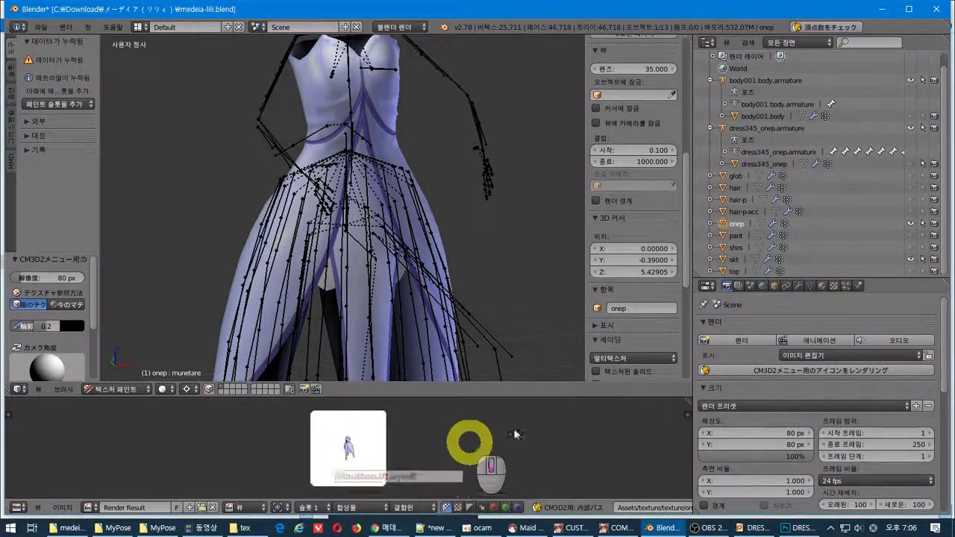
Step: Render the CM3D2 menu icon again with the zoom factor set to 50%
{"action": "left_click", "coordinate": [800, 369]}
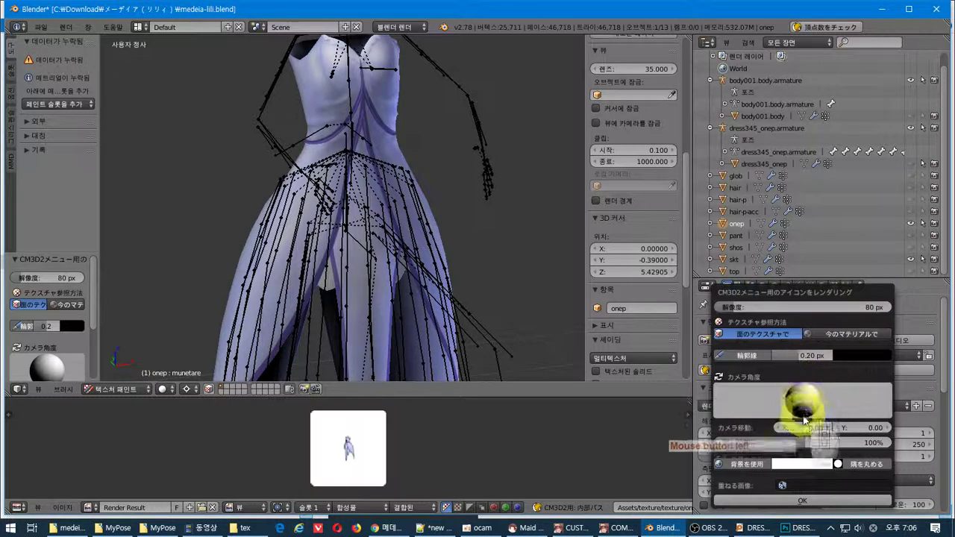
{"action": "left_click_drag", "start_coordinate": [804, 444], "coordinate": [754, 432]}
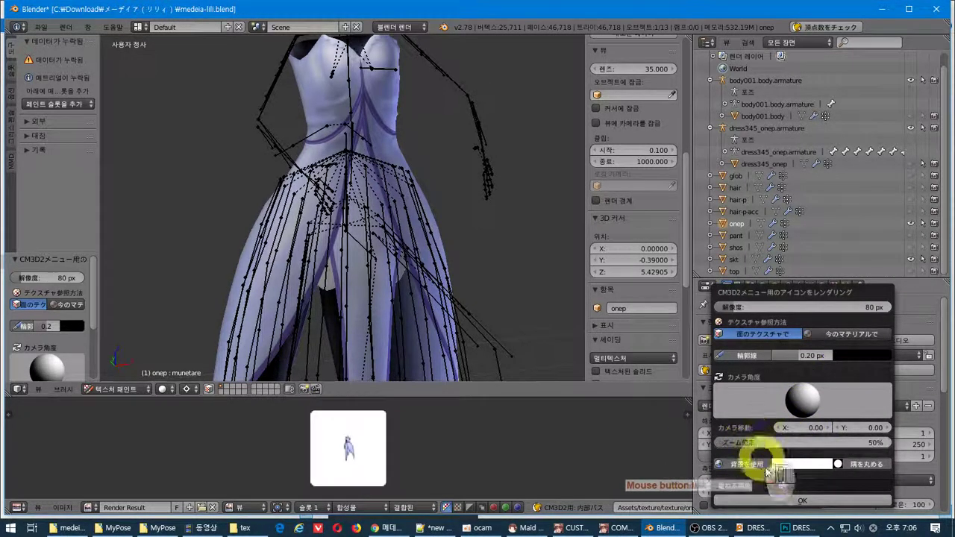
{"action": "left_click", "coordinate": [778, 500]}
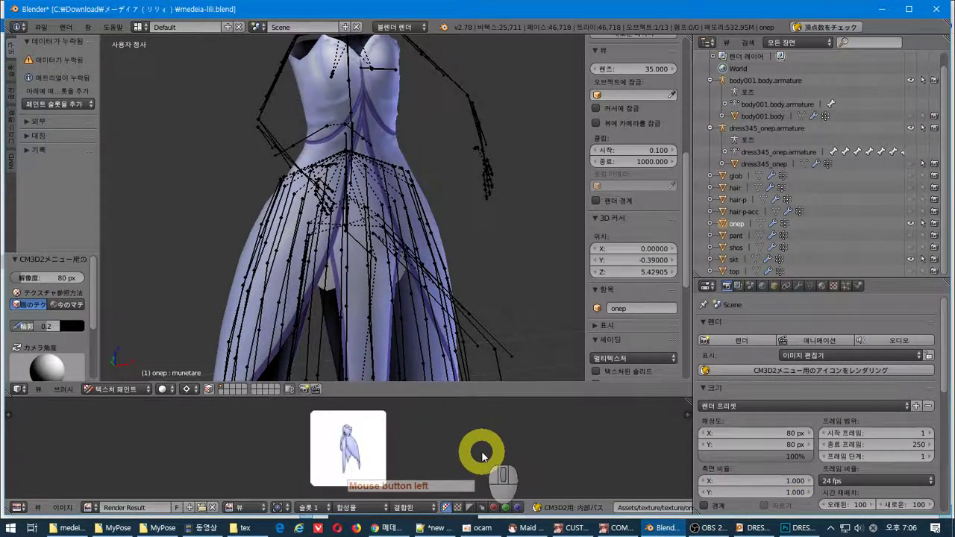
Step: Set the zoom factor to 36% and render the CM3D2 menu icon again
{"action": "left_click", "coordinate": [793, 370]}
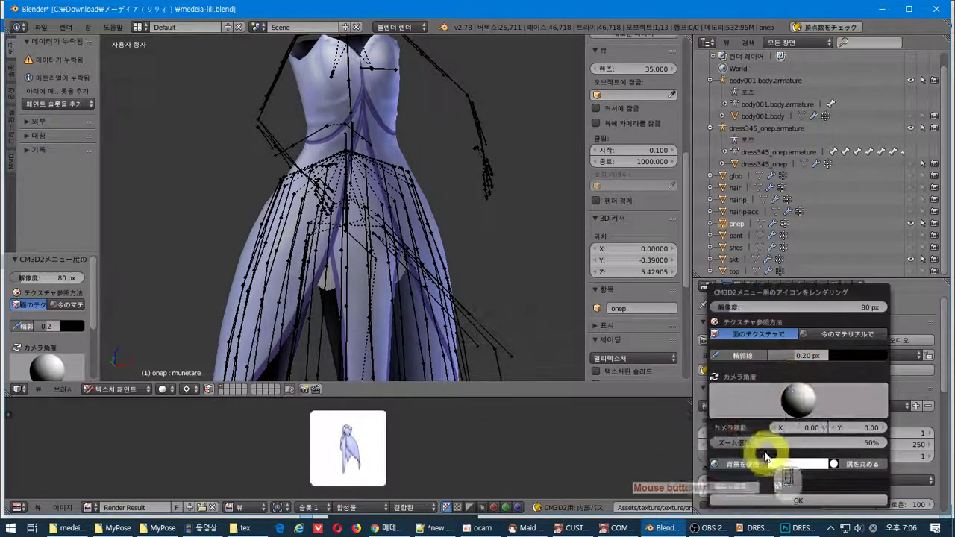
{"action": "left_click_drag", "start_coordinate": [748, 442], "coordinate": [731, 442]}
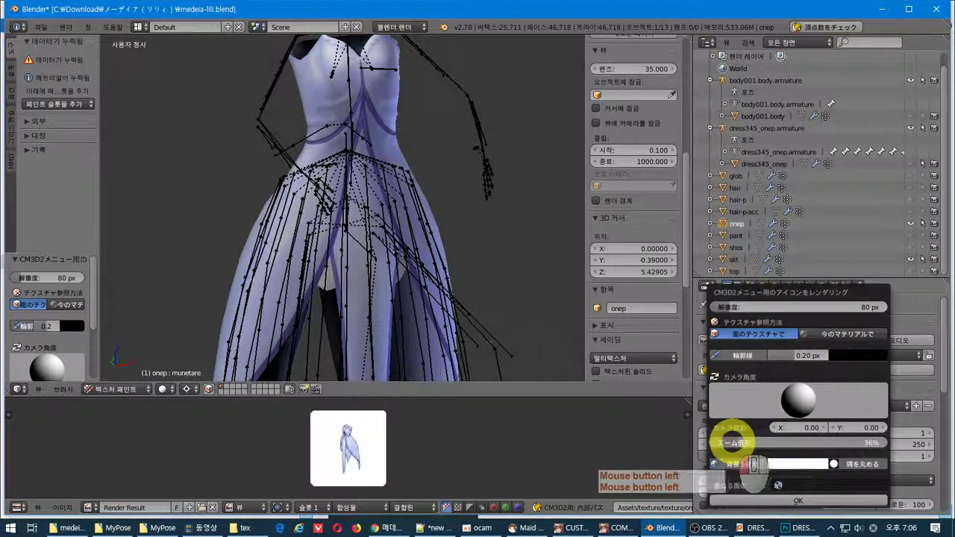
{"action": "left_click", "coordinate": [750, 499]}
{"action": "key", "text": "alt+Tab"}
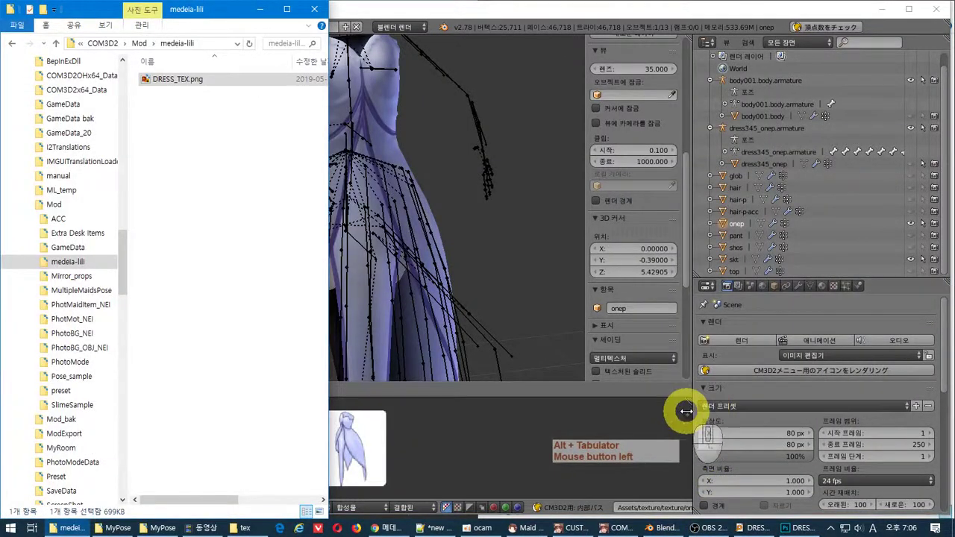
{"action": "key", "text": "alt+Tab"}
{"action": "key", "text": "alt+Tab"}
{"action": "key", "text": "alt+Tab"}
{"action": "key", "text": "alt+Tab"}
{"action": "key", "text": "alt+Tab"}
{"action": "key", "text": "alt+Tab"}
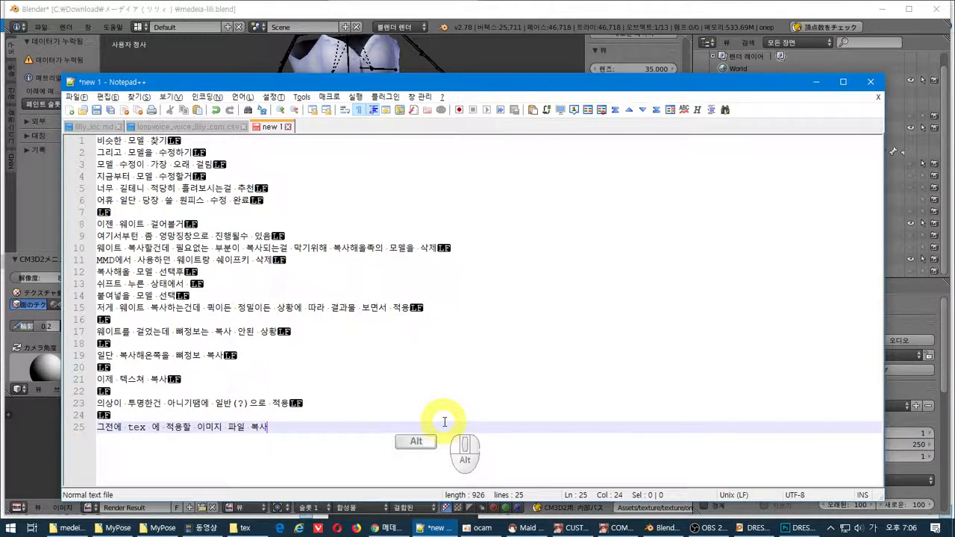
{"action": "key", "text": "alt+Tab"}
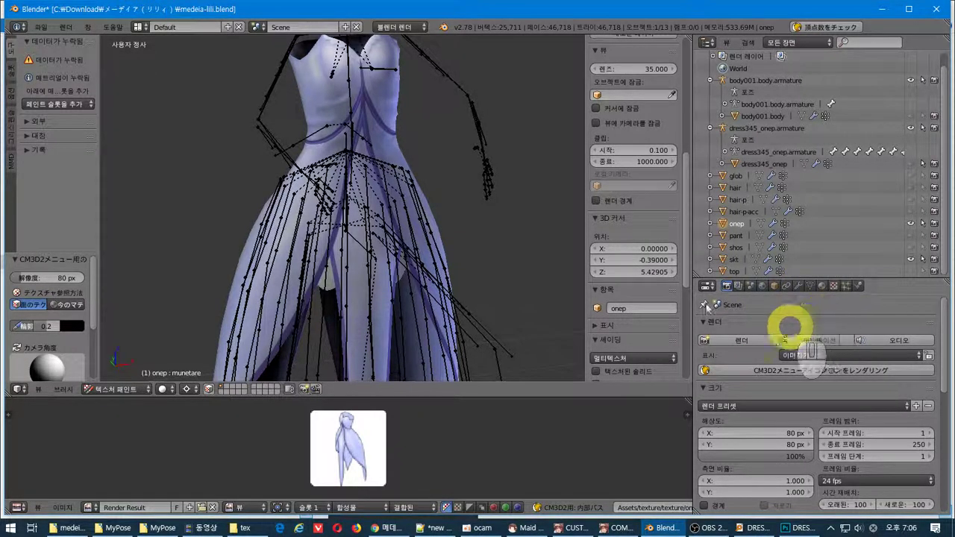
Step: Start a CM3D2 .model export of the onep dress with the recent medeia-lili mod folder as destination
{"action": "left_click", "coordinate": [37, 27]}
{"action": "mouse_move", "coordinate": [124, 252]}
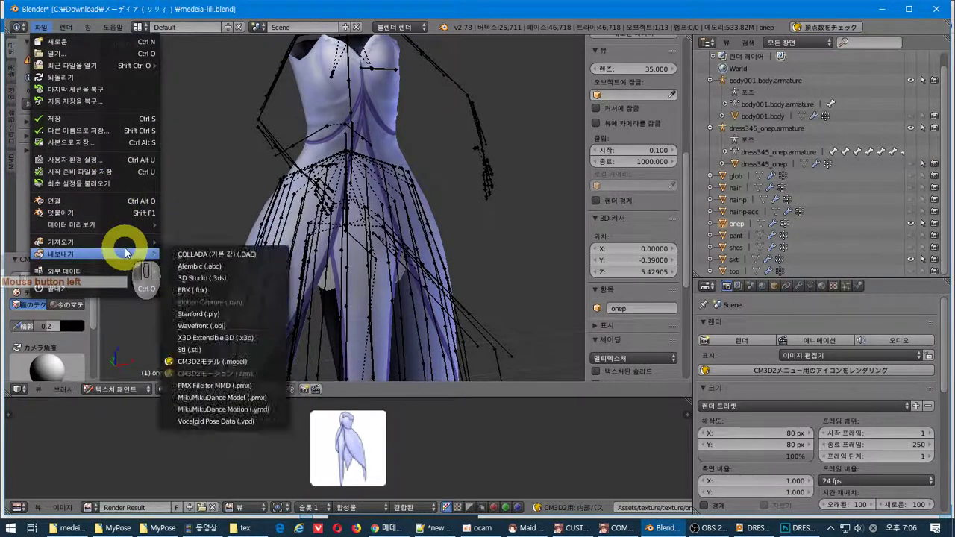
{"action": "left_click", "coordinate": [235, 364]}
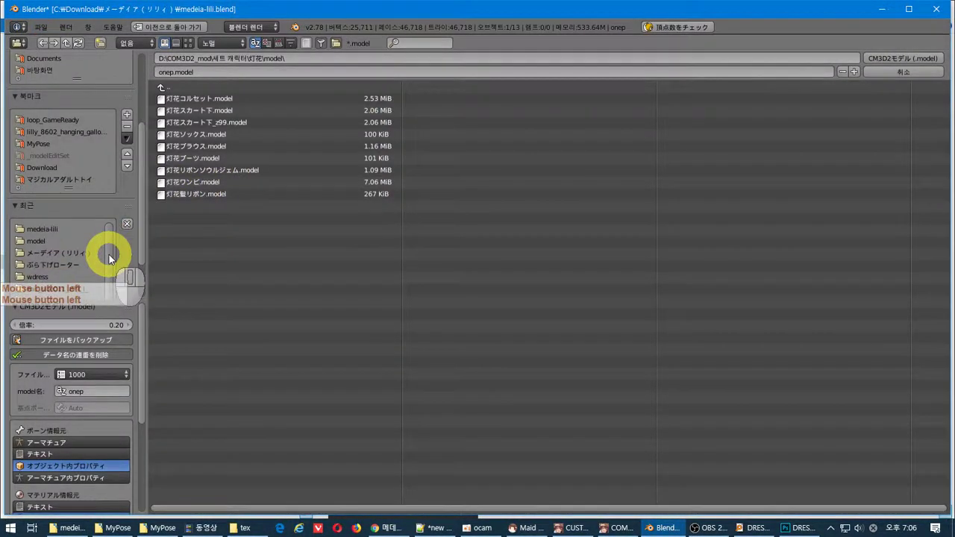
{"action": "left_click", "coordinate": [57, 229]}
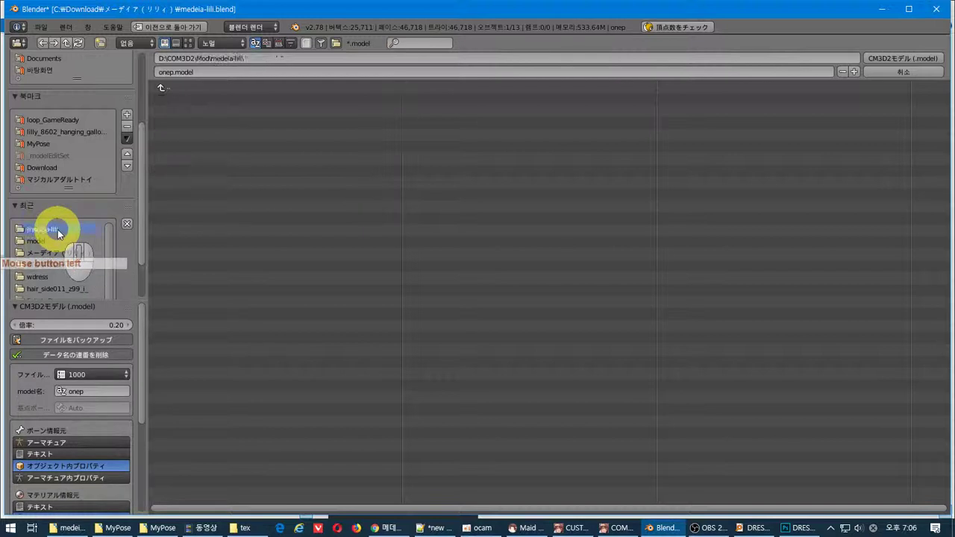
Step: Name the export file Mod_medeia-lili-onep.model, reusing the folder path for the prefix, and export the model
{"action": "left_click", "coordinate": [235, 55]}
{"action": "left_click", "coordinate": [234, 52]}
{"action": "left_click", "coordinate": [214, 58]}
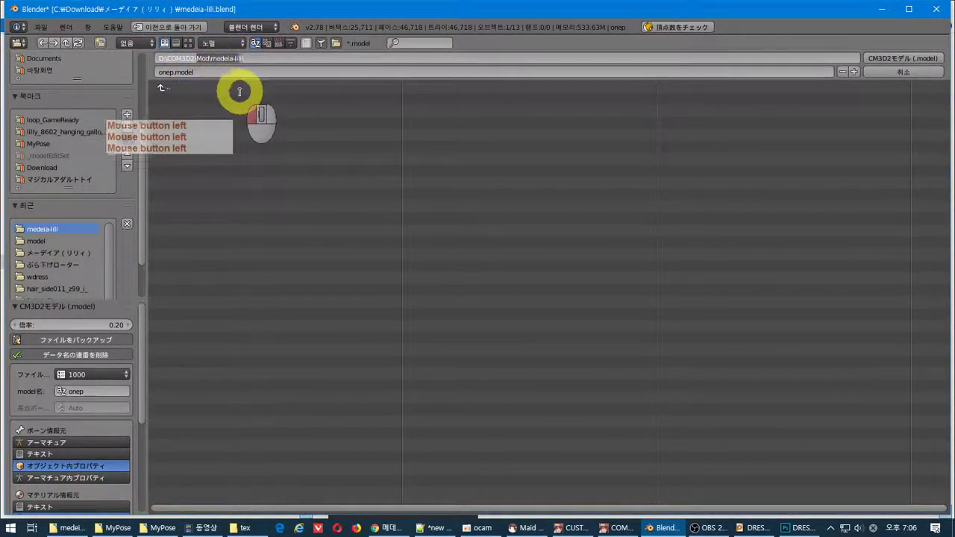
{"action": "key", "text": "ctrl+c"}
{"action": "double_click", "coordinate": [172, 72]}
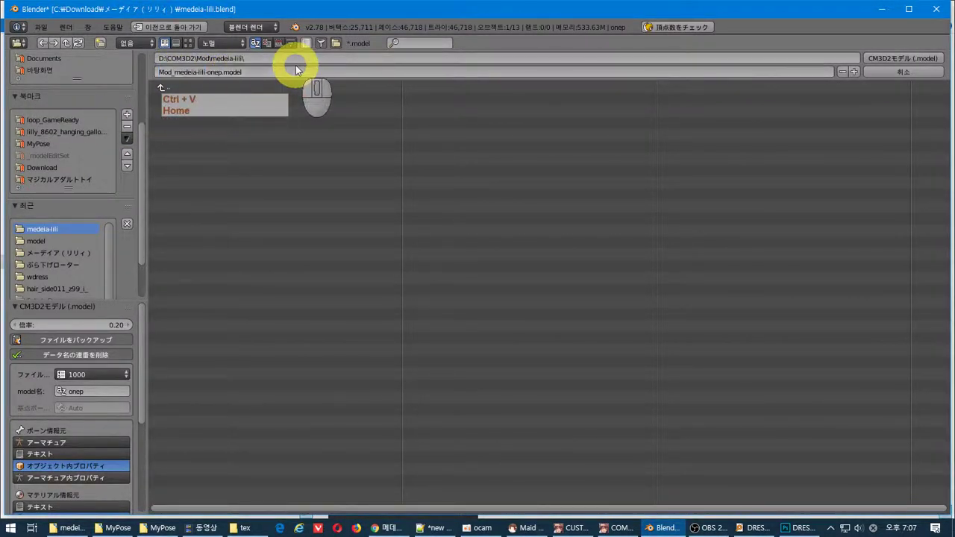
{"action": "key", "text": "Return"}
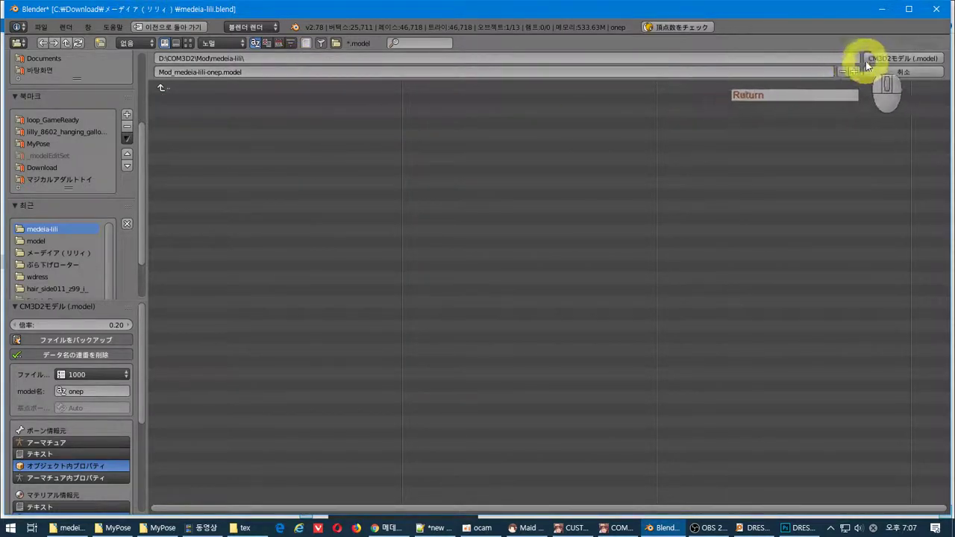
{"action": "left_click", "coordinate": [885, 59]}
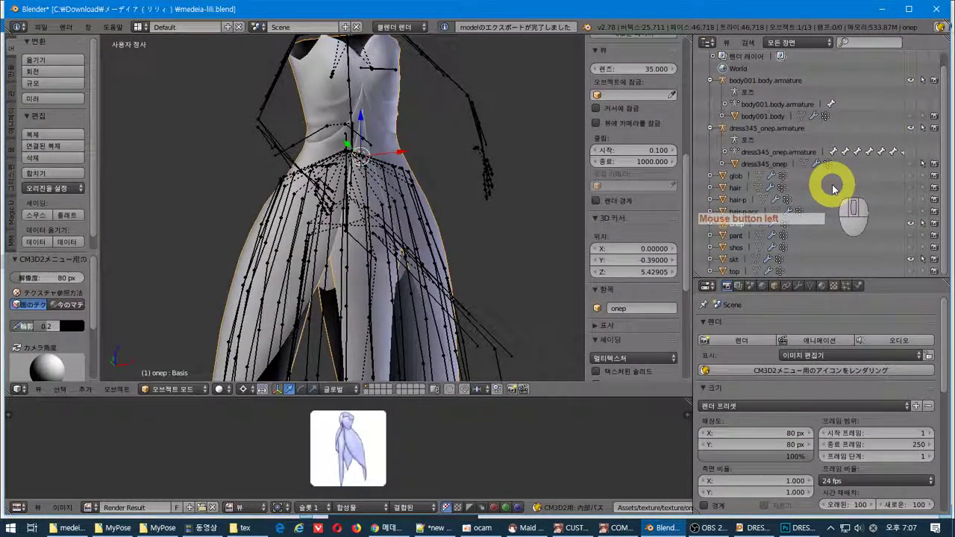
Step: Import the exported onep model from the medeia-lili folder back into the scene as a CM3D2 model
{"action": "scroll", "coordinate": [525, 267], "scroll_direction": "down", "scroll_amount": 2}
{"action": "scroll", "coordinate": [525, 266], "scroll_direction": "down", "scroll_amount": 2}
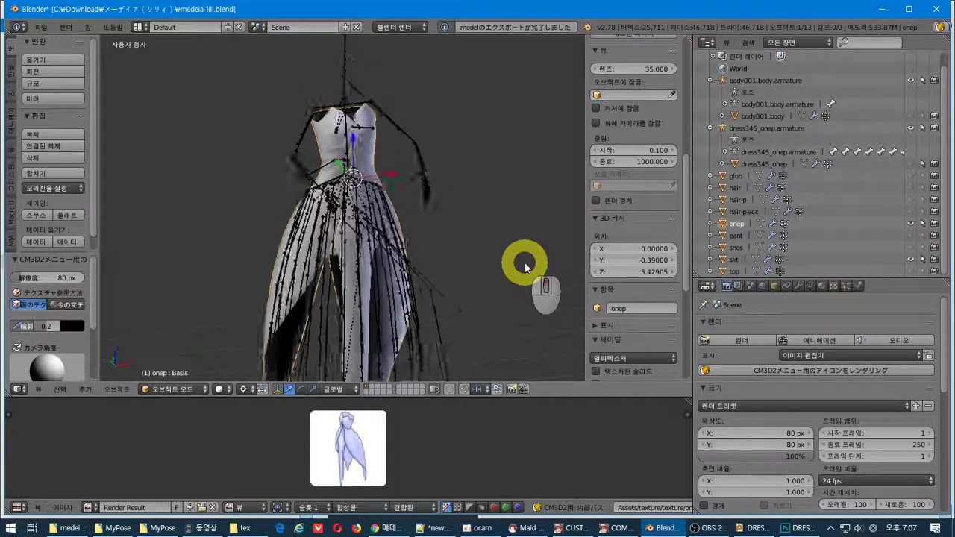
{"action": "scroll", "coordinate": [524, 262], "scroll_direction": "up", "scroll_amount": 2}
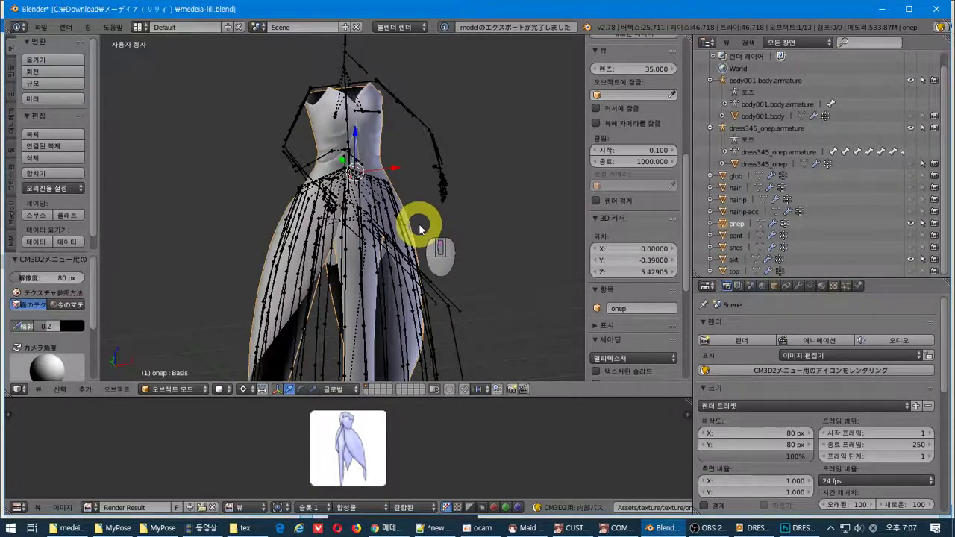
{"action": "left_click", "coordinate": [41, 27]}
{"action": "left_click", "coordinate": [144, 251]}
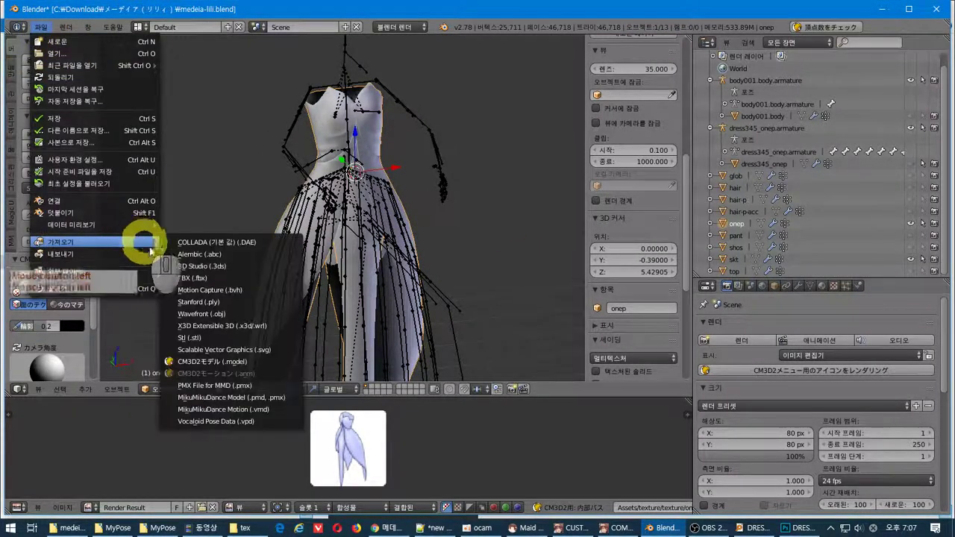
{"action": "left_click", "coordinate": [264, 384]}
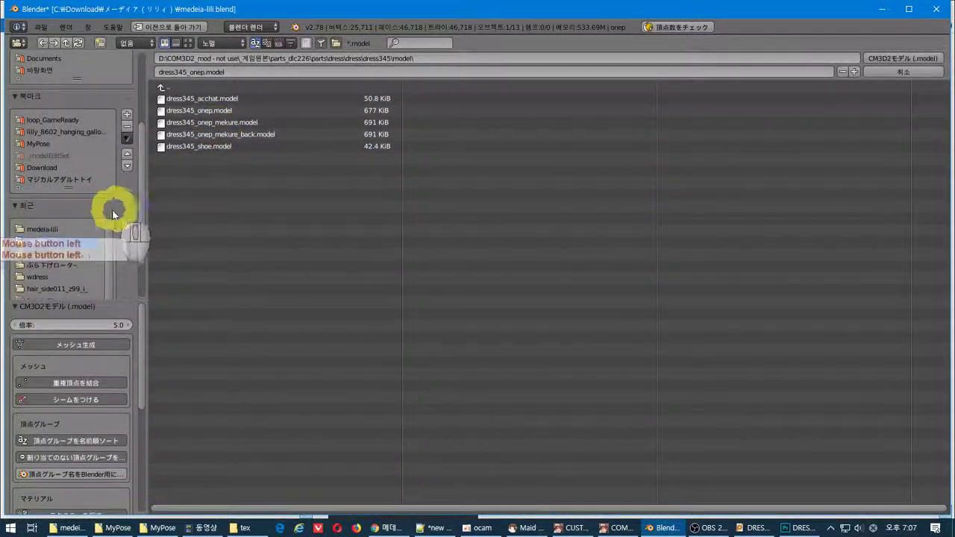
{"action": "left_click", "coordinate": [45, 229]}
{"action": "left_click", "coordinate": [196, 98]}
{"action": "double_click", "coordinate": [196, 97]}
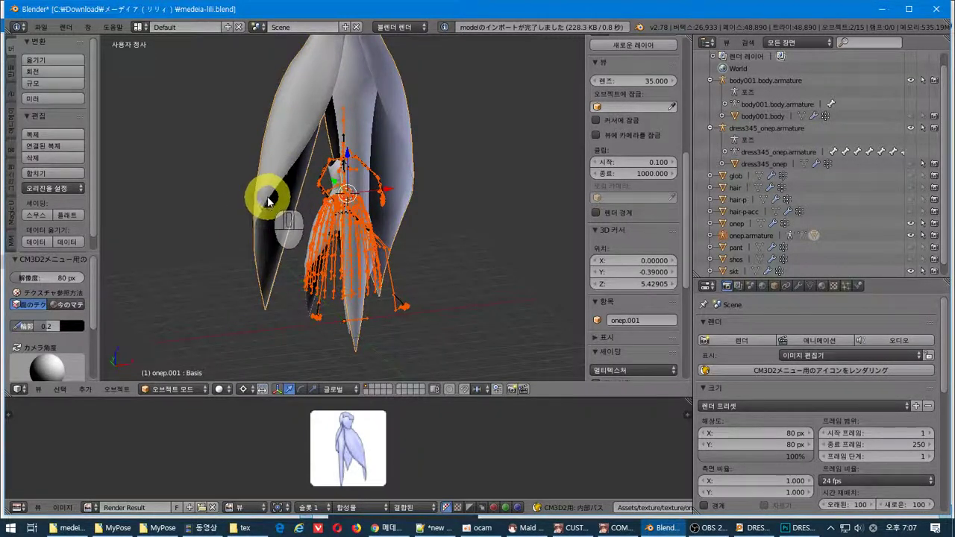
Step: Move the reimported dress and armature aside for comparison with the original, and delete both imported objects
{"action": "key", "text": "g"}
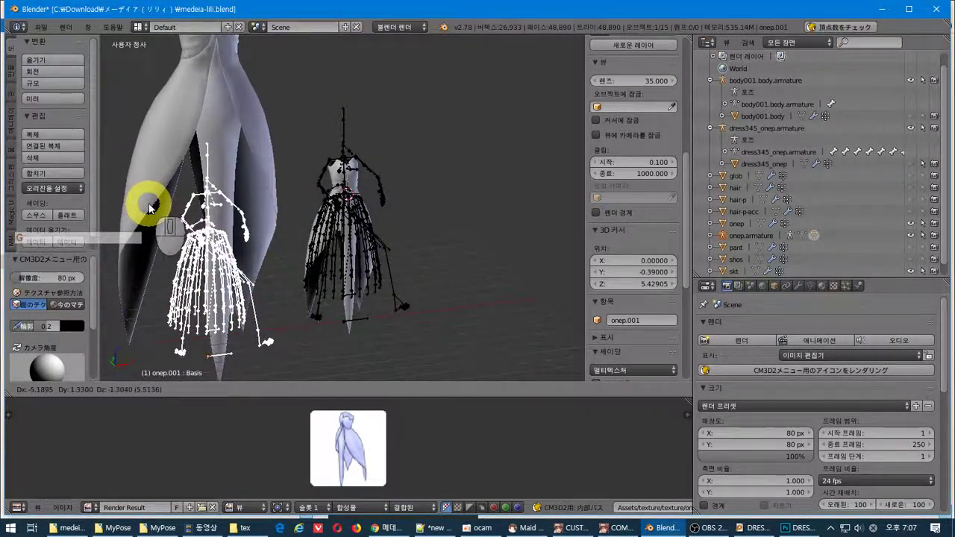
{"action": "left_click", "coordinate": [149, 208]}
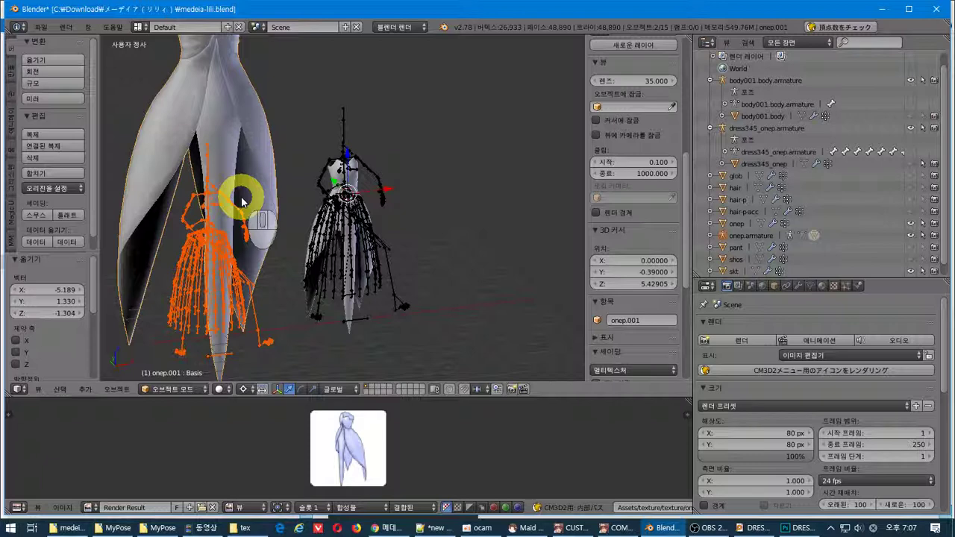
{"action": "key", "text": "Return"}
{"action": "scroll", "coordinate": [492, 256], "scroll_direction": "up", "scroll_amount": 4}
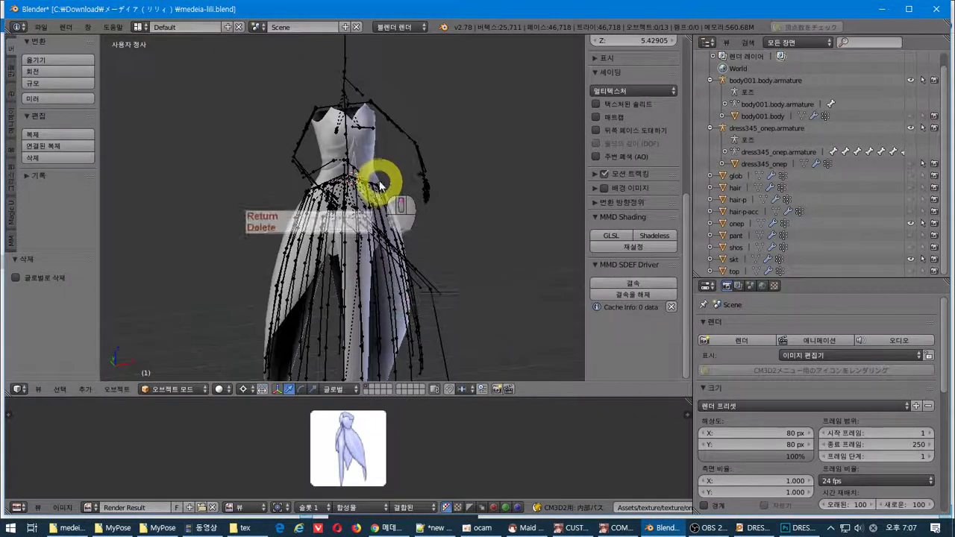
Step: Select the original onep dress and examine its rotation, scale and dimensions
{"action": "right_click", "coordinate": [377, 160]}
{"action": "right_click", "coordinate": [381, 166]}
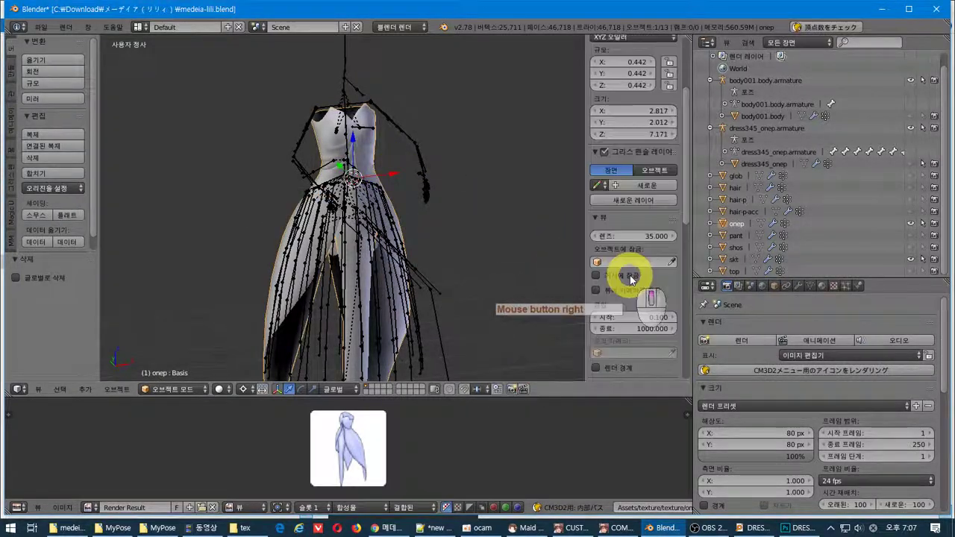
{"action": "scroll", "coordinate": [650, 337], "scroll_direction": "up", "scroll_amount": 3}
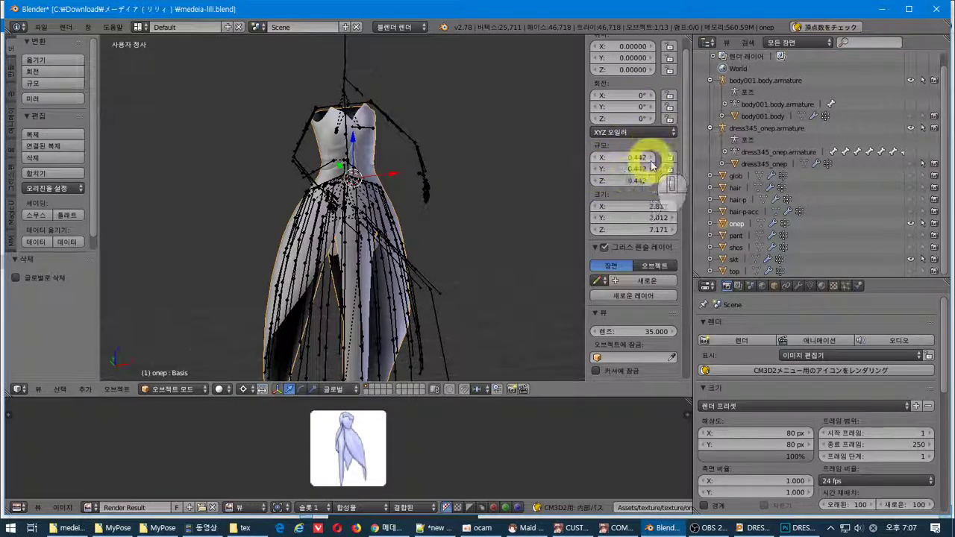
Step: Switch to Notepad++ and add the note "반드시 다시 불러와서 저런점들을 확인해야함 망할" below a blank line
{"action": "key", "text": "alt+Tab"}
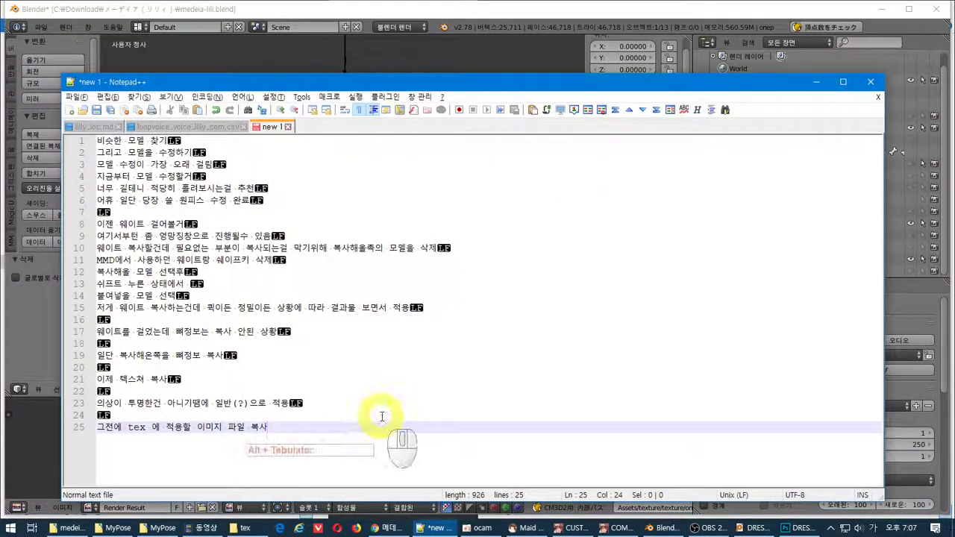
{"action": "key", "text": "Return"}
{"action": "key", "text": "Return"}
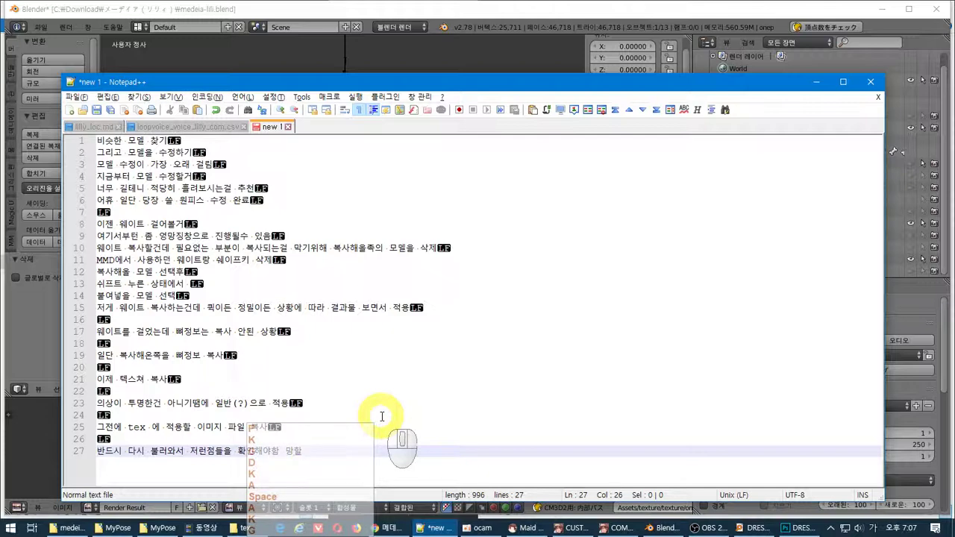
Step: Switch back to Blender, check the onep dress's scale, and open Calculator with the scale values still in view
{"action": "left_click", "coordinate": [366, 21]}
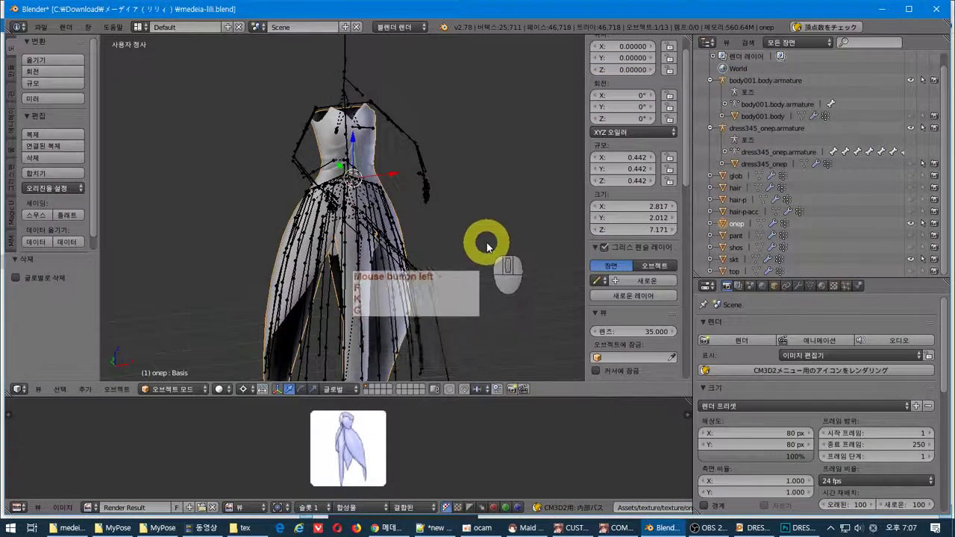
{"action": "scroll", "coordinate": [486, 248], "scroll_direction": "down", "scroll_amount": 2}
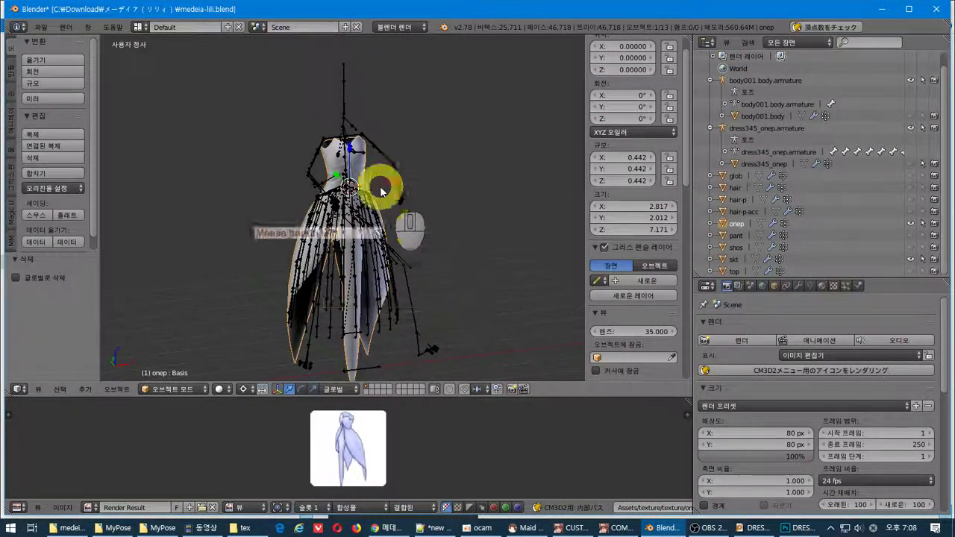
{"action": "key", "text": "super"}
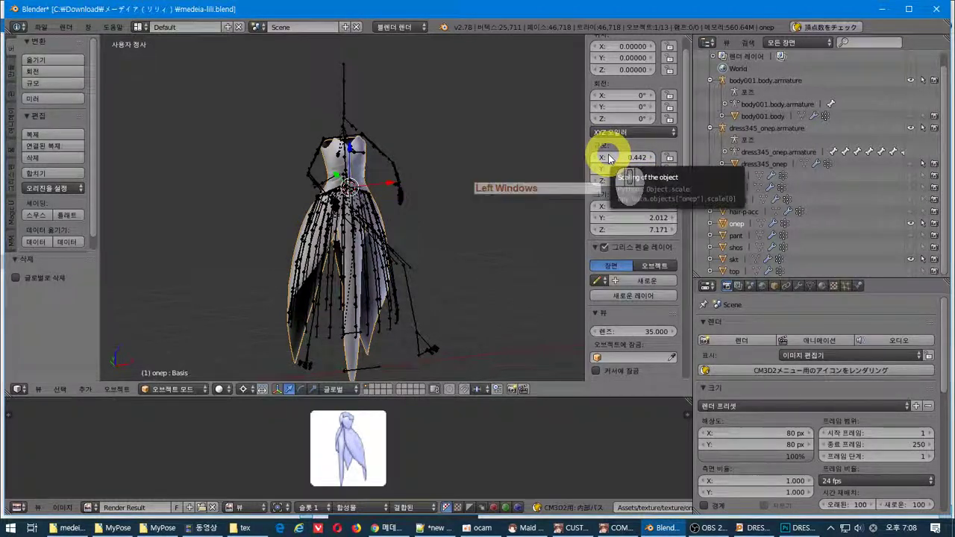
{"action": "left_click", "coordinate": [601, 152]}
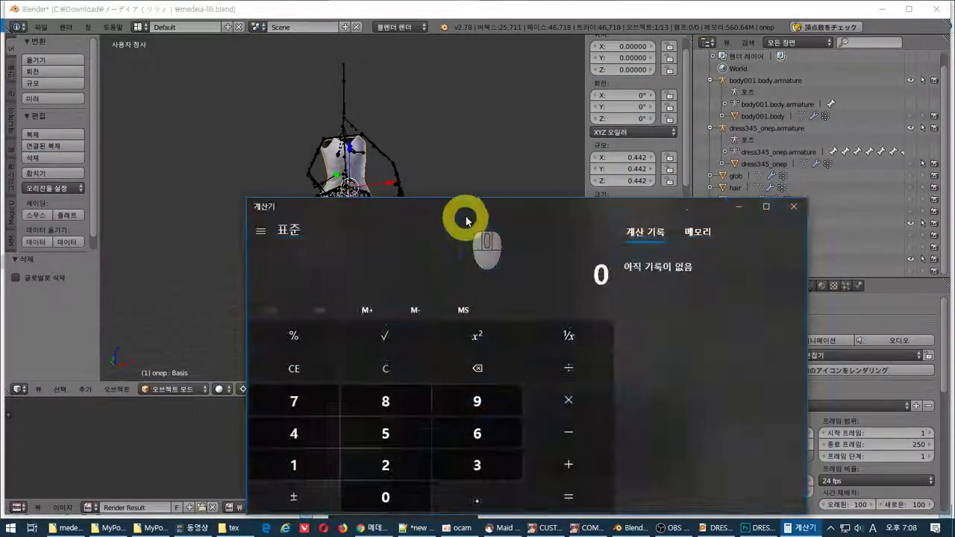
{"action": "left_click_drag", "start_coordinate": [465, 217], "coordinate": [240, 188]}
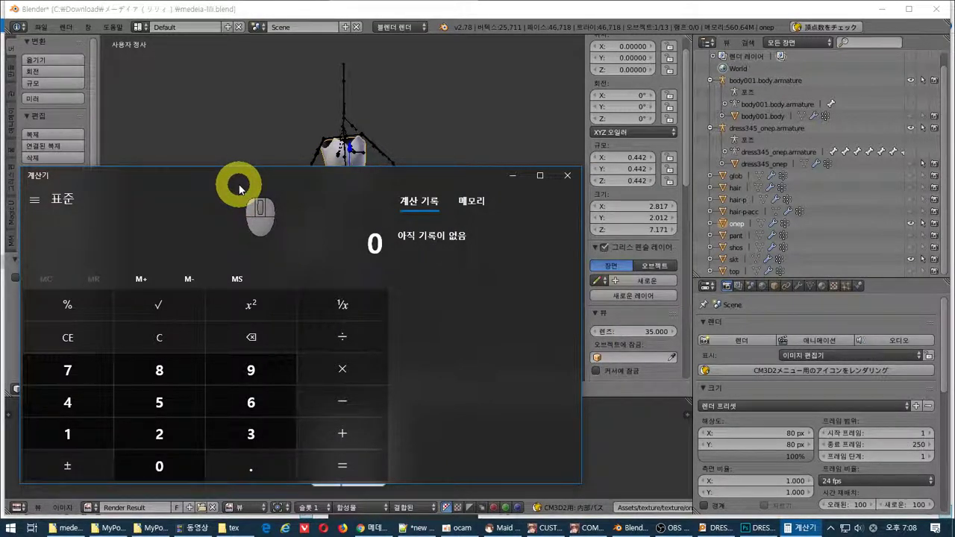
Step: Calculate 1 ÷ 0.442 in Calculator and copy the result
{"action": "key", "text": "KP_1"}
{"action": "key", "text": "KP_Divide"}
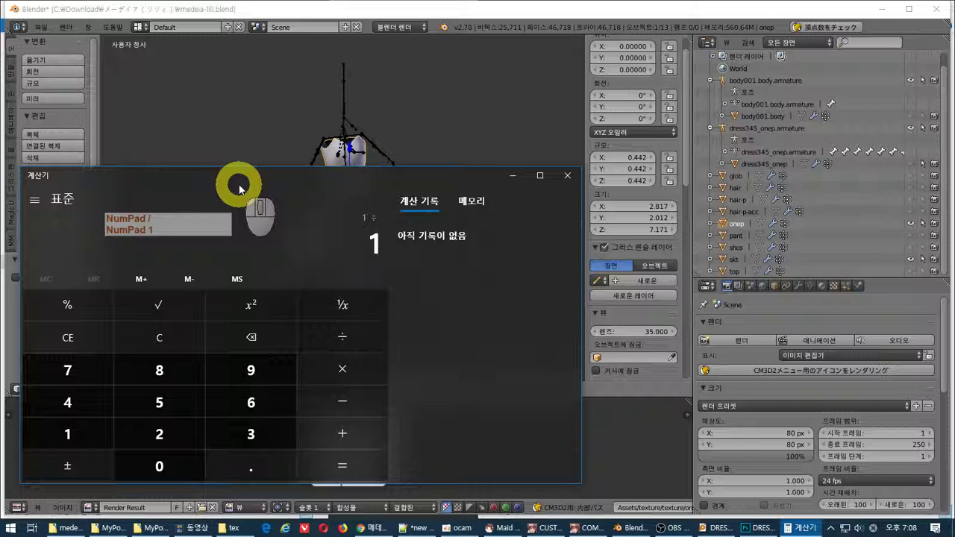
{"action": "key", "text": "KP_Decimal"}
{"action": "key", "text": "KP_4"}
{"action": "key", "text": "KP_4"}
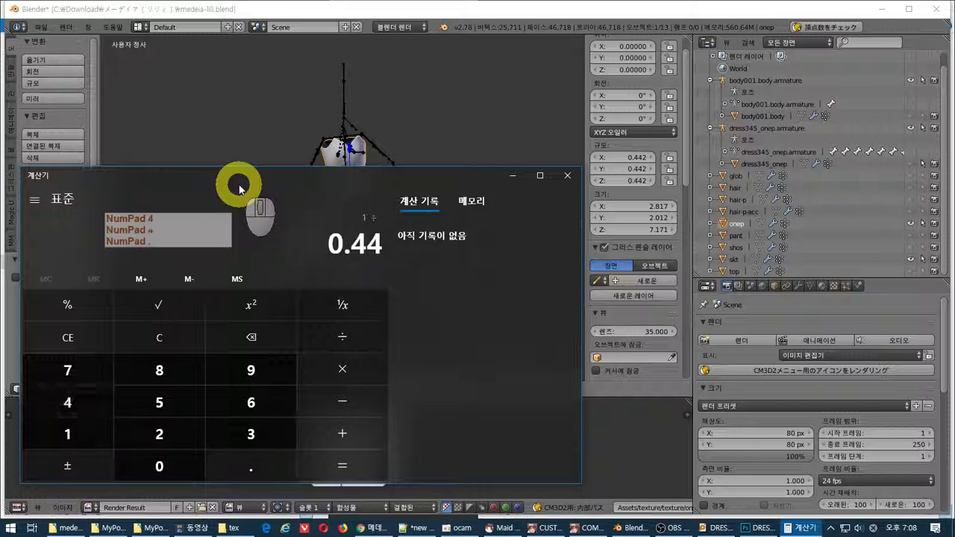
{"action": "key", "text": "KP_2"}
{"action": "key", "text": "Return"}
{"action": "key", "text": "ctrl+c"}
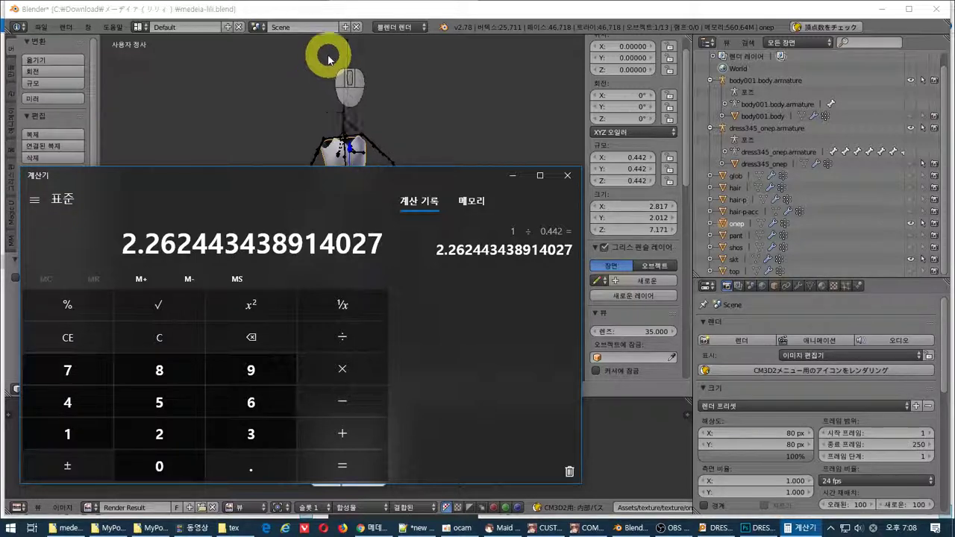
Step: Switch to Blender and import Mod_medeia-lili-onep.model from the medeia-lili folder as a CM3D2 model
{"action": "left_click", "coordinate": [321, 12]}
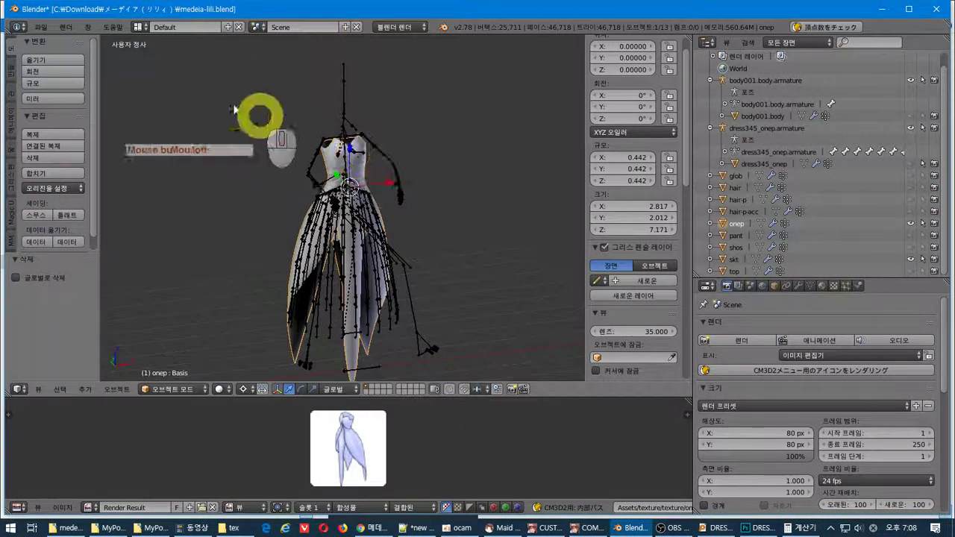
{"action": "left_click", "coordinate": [40, 27]}
{"action": "mouse_move", "coordinate": [126, 254]}
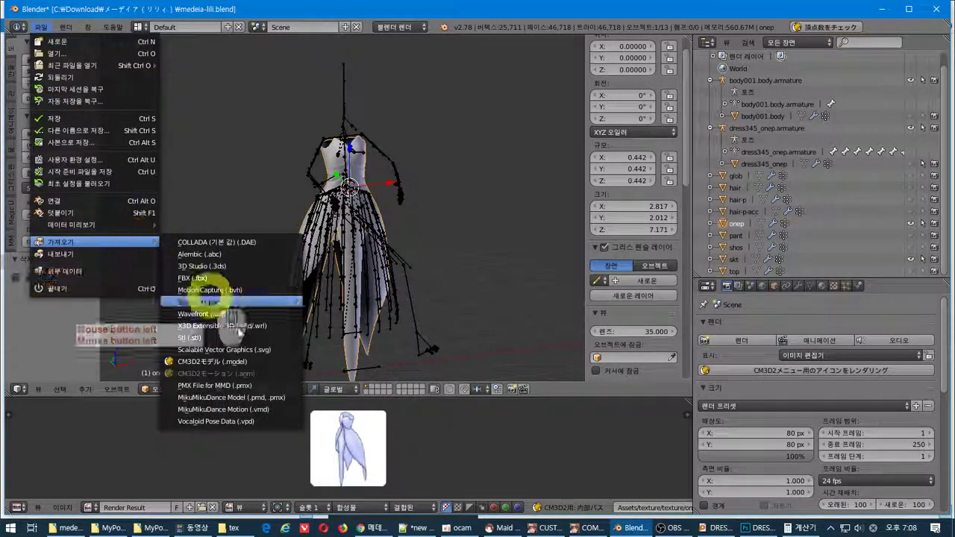
{"action": "left_click", "coordinate": [266, 362]}
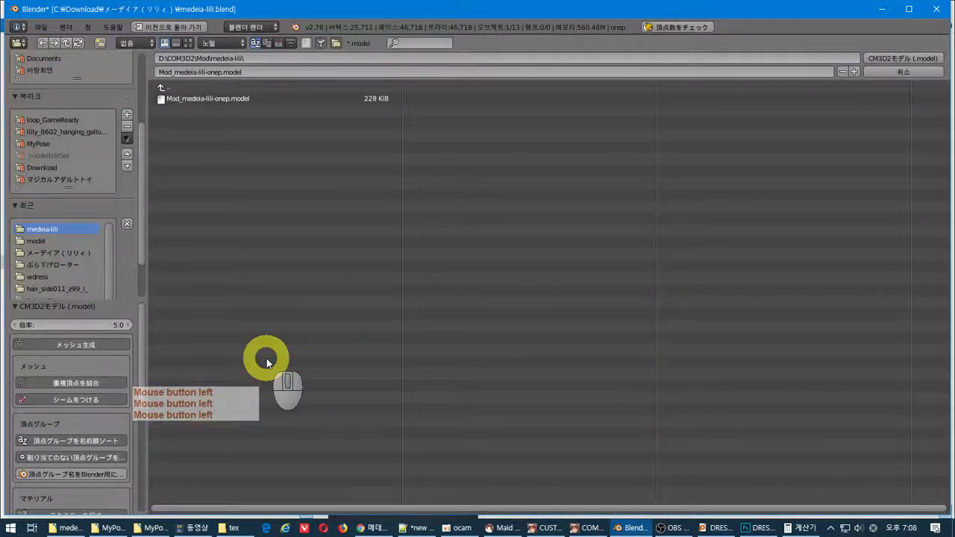
{"action": "left_click", "coordinate": [235, 99]}
{"action": "double_click", "coordinate": [234, 97]}
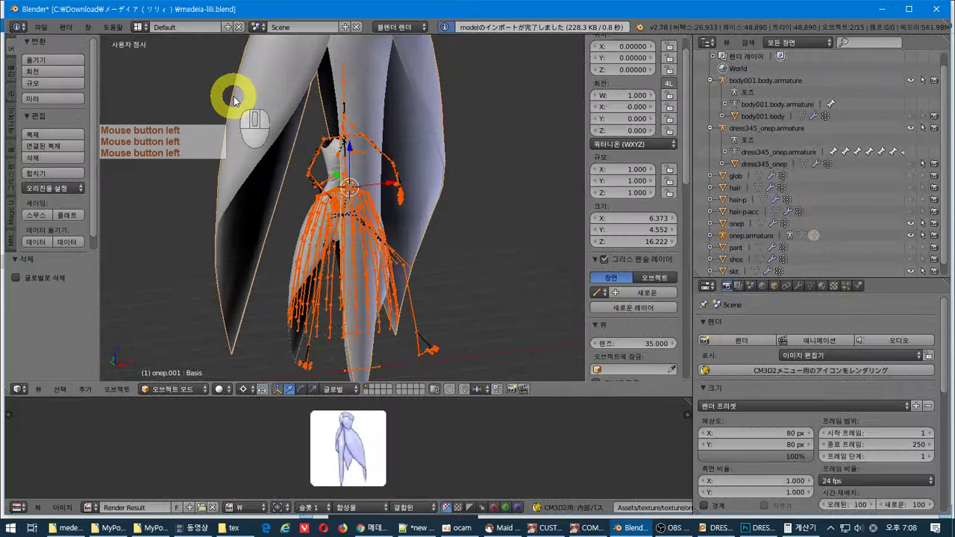
Step: Select all vertices of the imported dress in Edit Mode and snap the 3D cursor, used as pivot point, to the center
{"action": "right_click", "coordinate": [440, 78]}
{"action": "key", "text": "Tab"}
{"action": "key", "text": "a"}
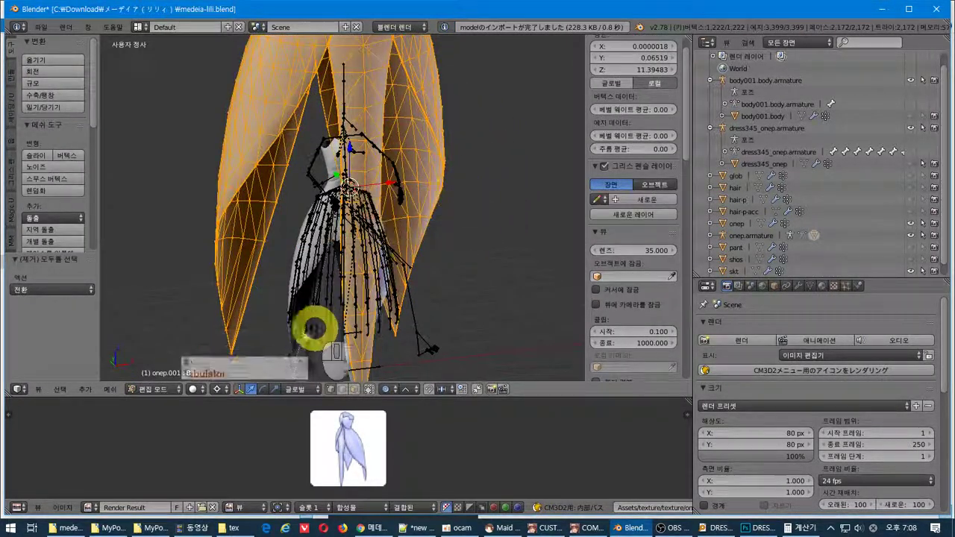
{"action": "left_click", "coordinate": [221, 389]}
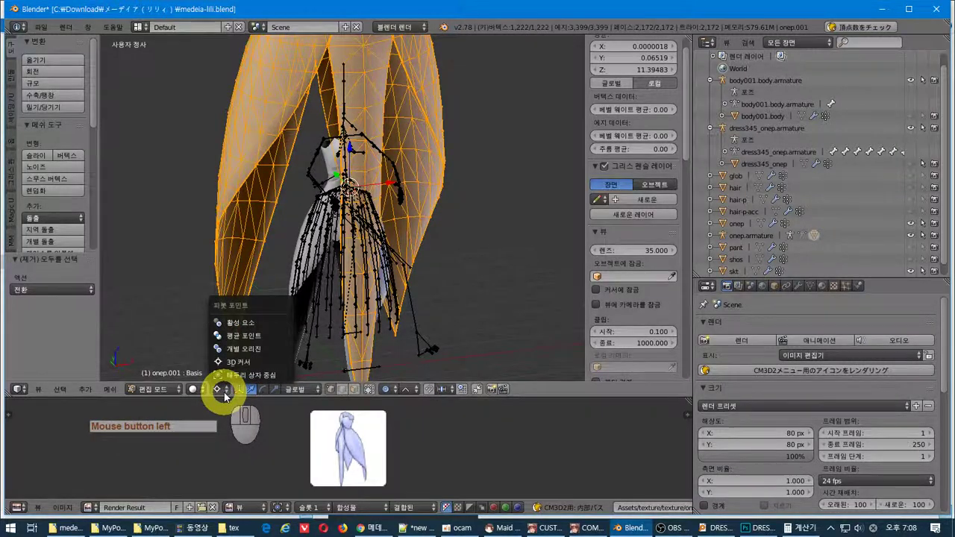
{"action": "left_click", "coordinate": [225, 396]}
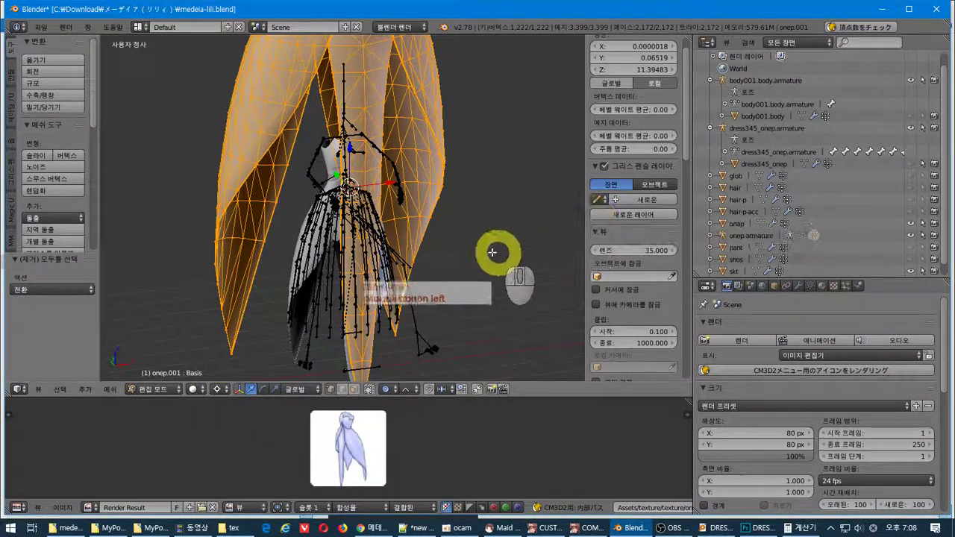
{"action": "key", "text": "shift+s"}
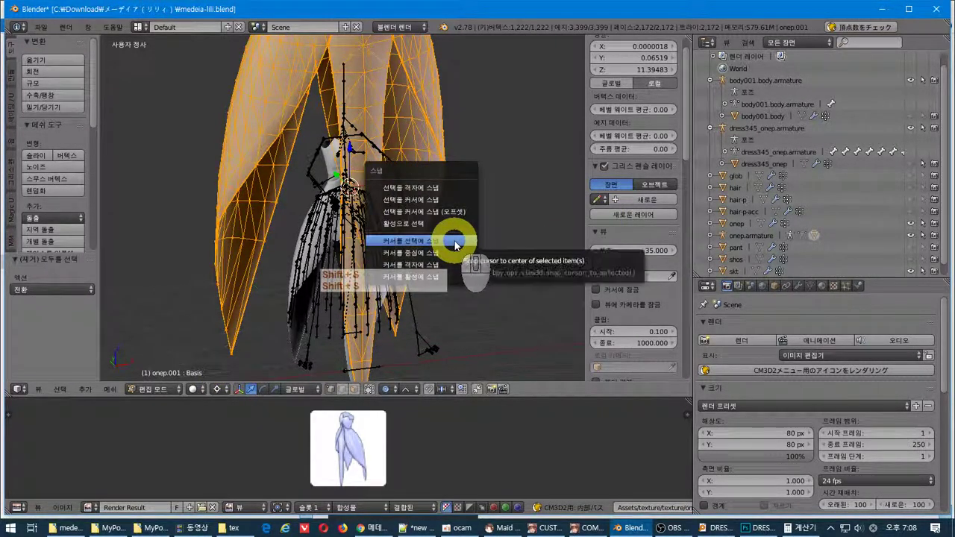
{"action": "left_click", "coordinate": [452, 253]}
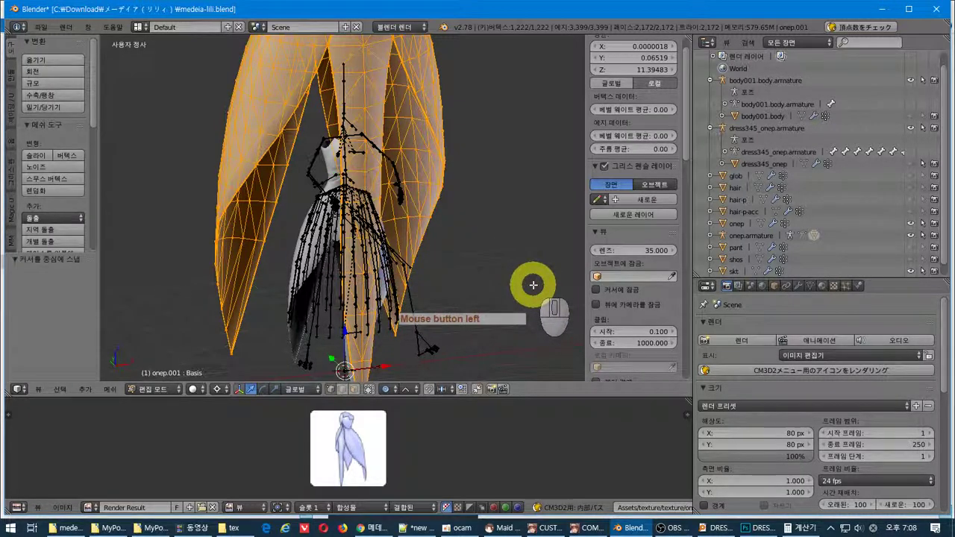
Step: Scale the imported dress's entire mesh by 0.442 on all axes about the 3D cursor
{"action": "key", "text": "a"}
{"action": "key", "text": "a"}
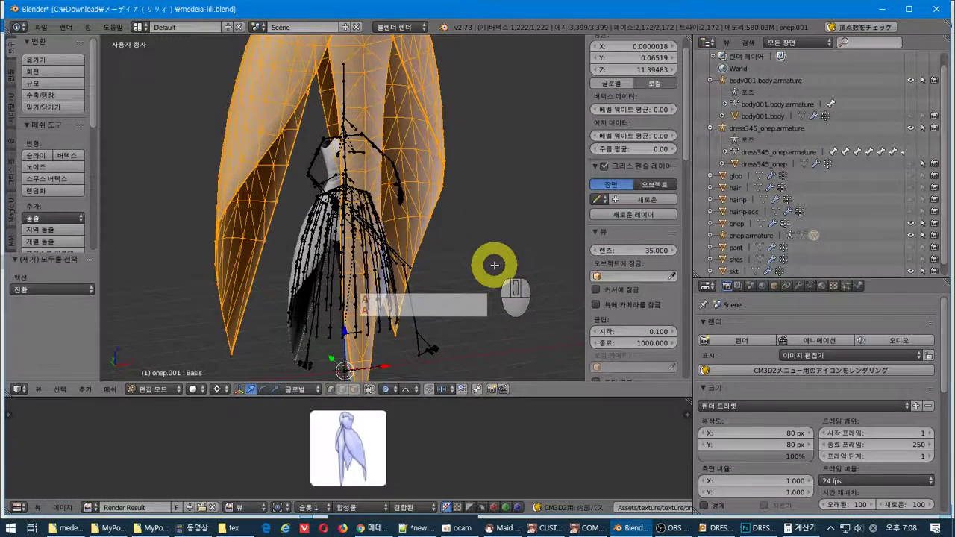
{"action": "key", "text": "s"}
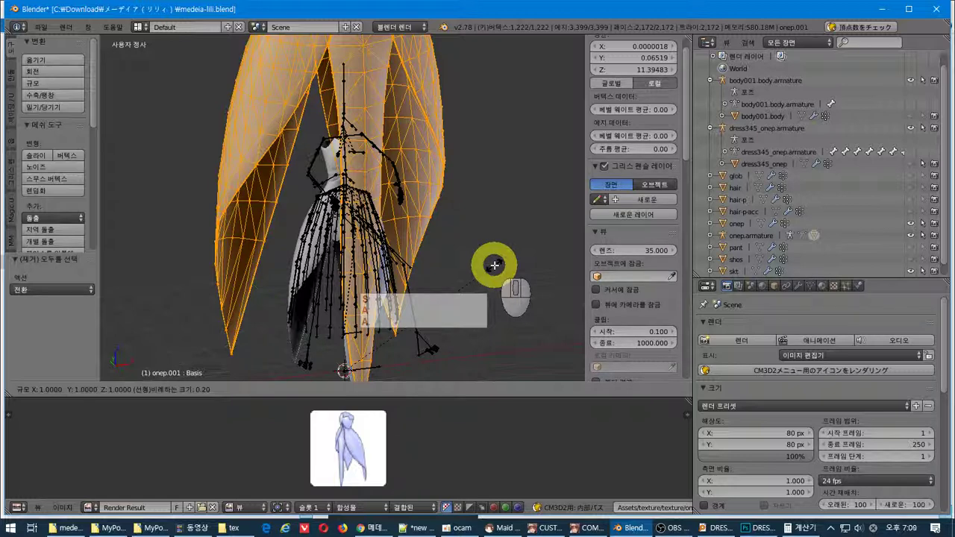
{"action": "key", "text": "KP_4"}
{"action": "key", "text": "KP_4"}
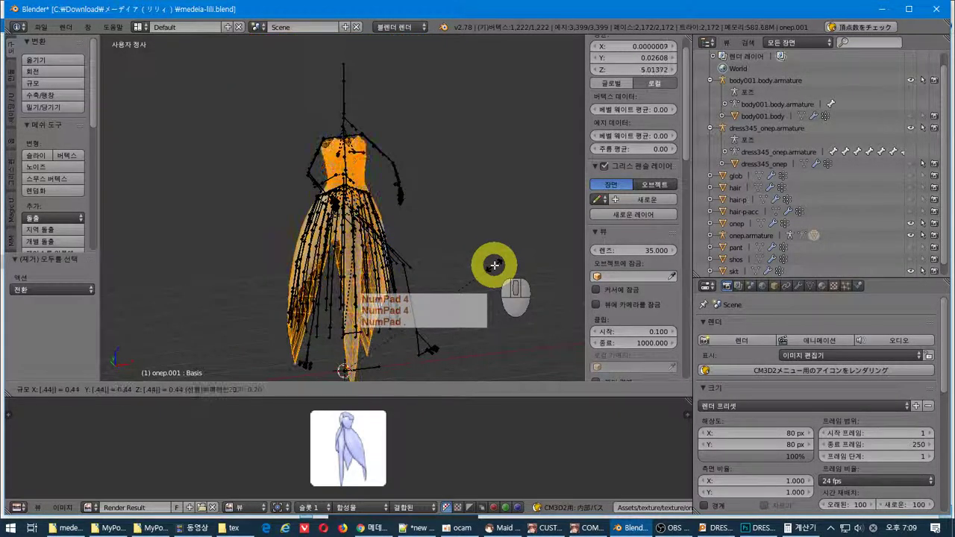
{"action": "key", "text": "Return"}
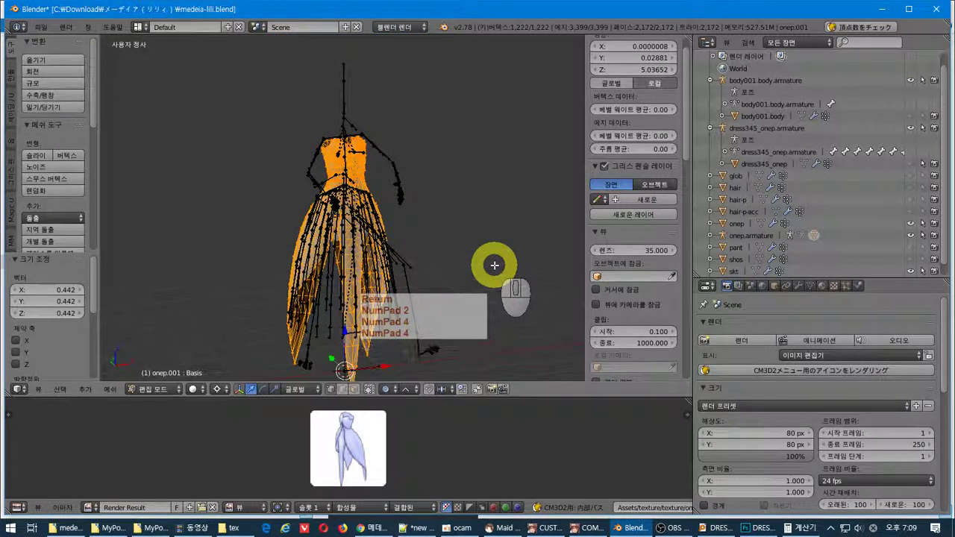
{"action": "mouse_move", "coordinate": [460, 258]}
{"action": "middle_mouse_down"}
{"action": "mouse_move", "coordinate": [490, 262]}
{"action": "mouse_move", "coordinate": [397, 269]}
{"action": "mouse_move", "coordinate": [460, 264]}
{"action": "middle_mouse_up"}
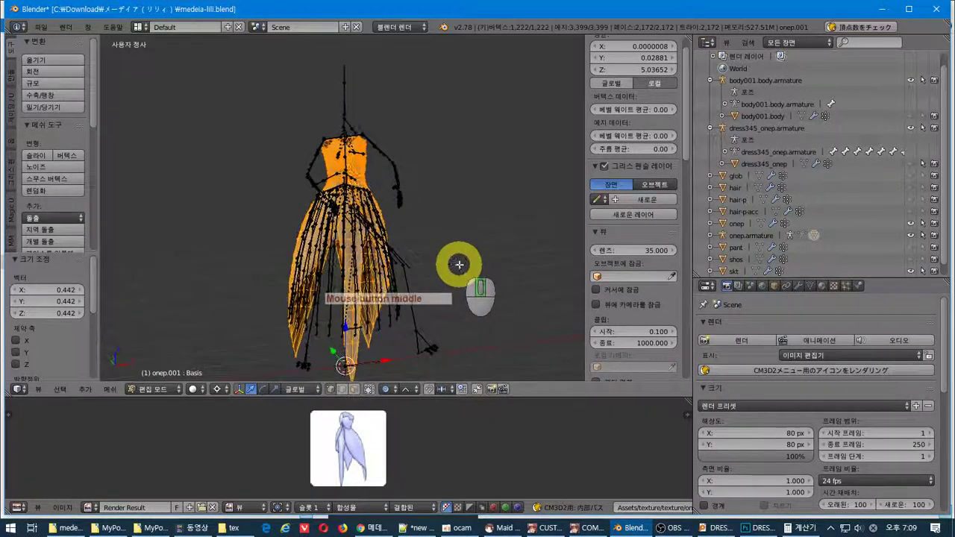
Step: Select the rescaled onep.001 mesh under onep.armature and export it as a CM3D2 model, overwriting Mod_medeia-lili-onep.model
{"action": "scroll", "coordinate": [801, 223], "scroll_direction": "down", "scroll_amount": 1}
{"action": "scroll", "coordinate": [810, 221], "scroll_direction": "up", "scroll_amount": 1}
{"action": "scroll", "coordinate": [812, 225], "scroll_direction": "down", "scroll_amount": 1}
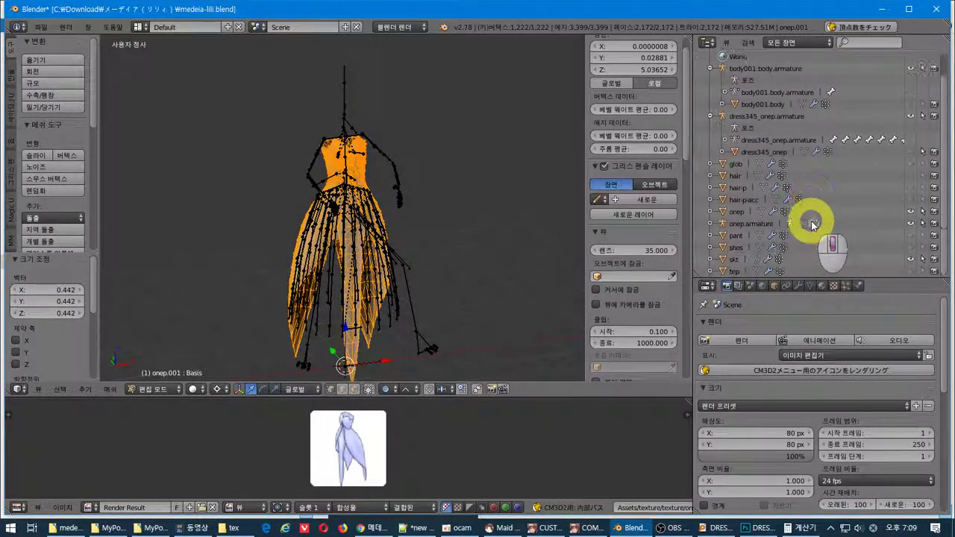
{"action": "left_click", "coordinate": [749, 223]}
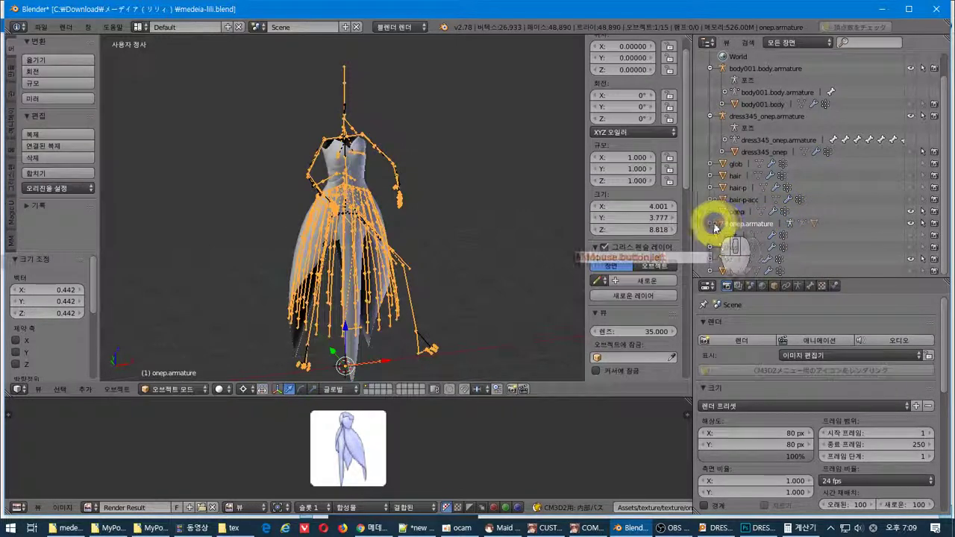
{"action": "left_click", "coordinate": [710, 224]}
{"action": "left_click", "coordinate": [755, 259]}
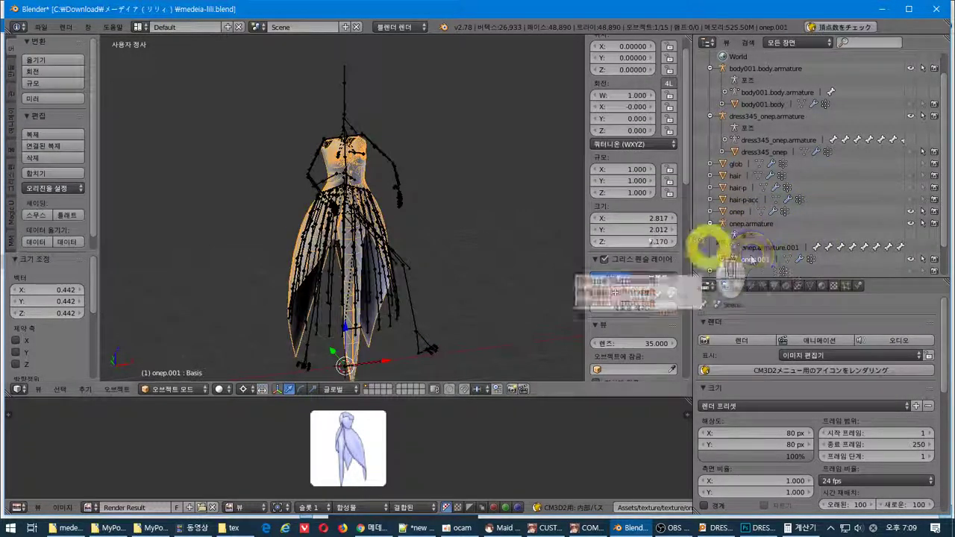
{"action": "left_click", "coordinate": [40, 27]}
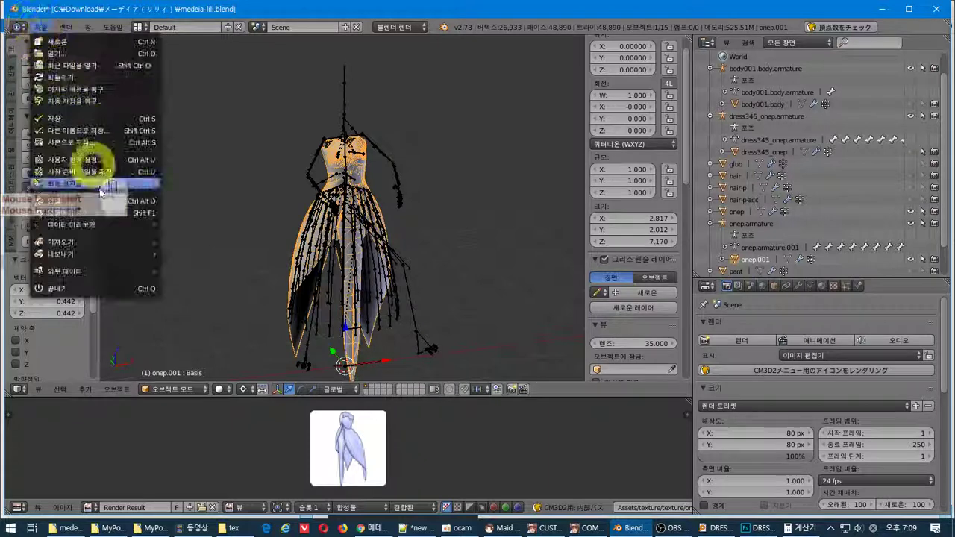
{"action": "mouse_move", "coordinate": [111, 253]}
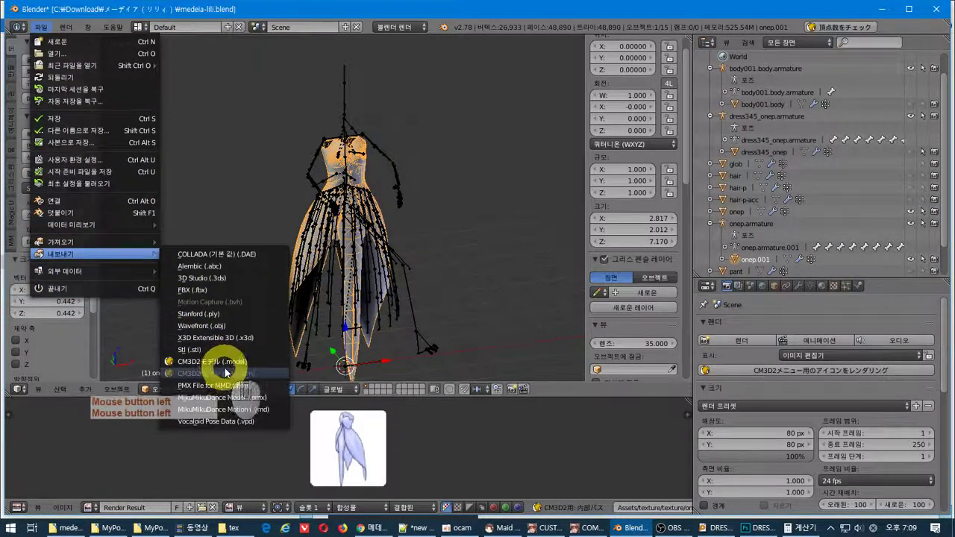
{"action": "left_click", "coordinate": [228, 363]}
{"action": "left_click", "coordinate": [245, 98]}
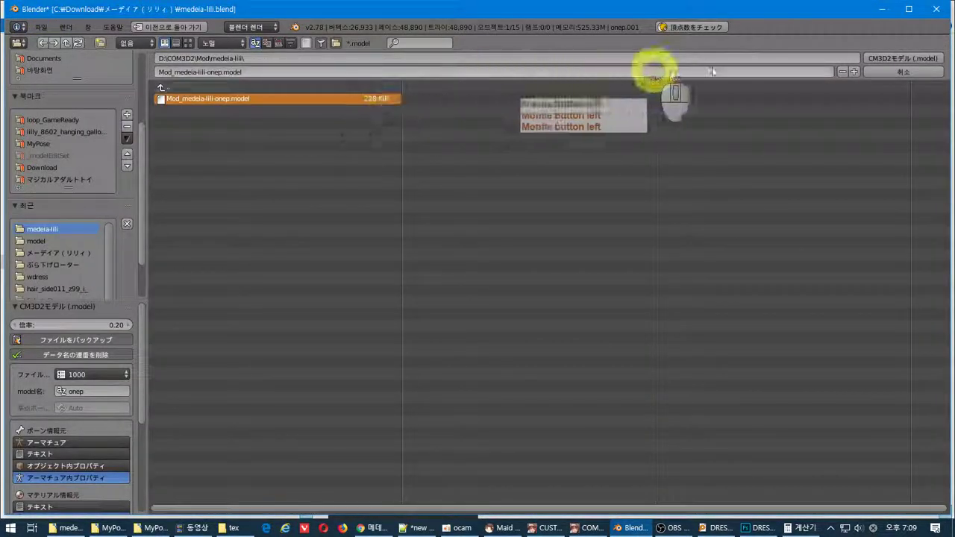
{"action": "left_click", "coordinate": [922, 63]}
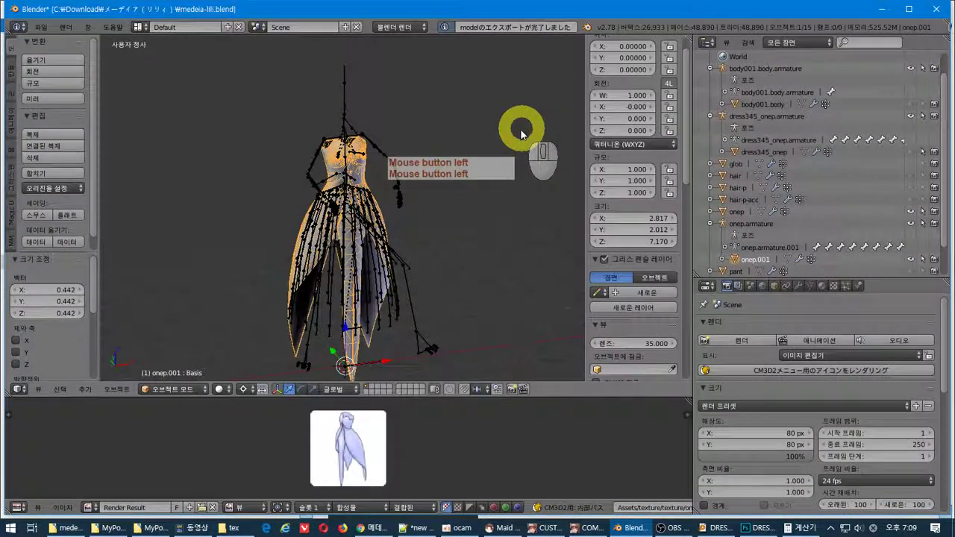
Step: Switch to Calculator and close it to return to the Blender scene
{"action": "middle_click_drag", "start_coordinate": [456, 173], "coordinate": [467, 171]}
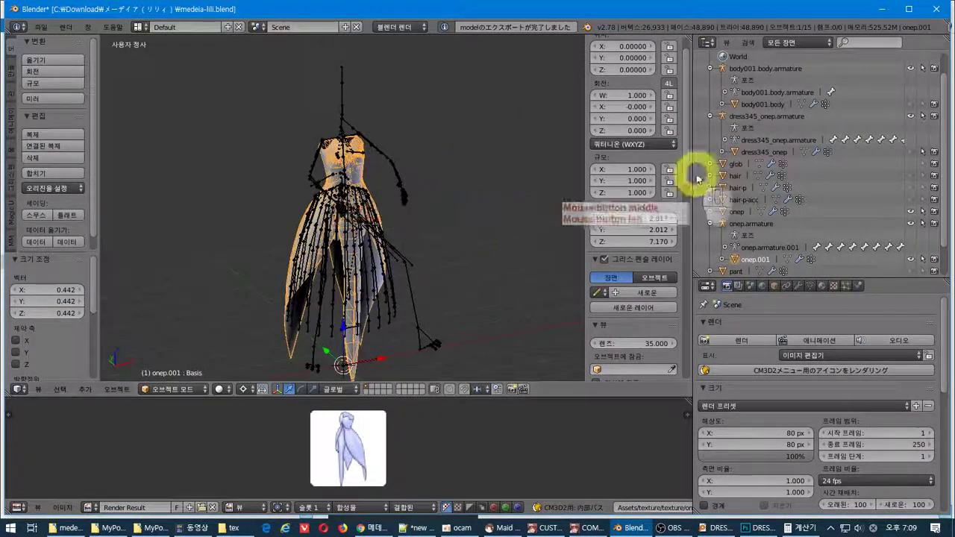
{"action": "scroll", "coordinate": [874, 229], "scroll_direction": "down", "scroll_amount": 2}
{"action": "scroll", "coordinate": [873, 230], "scroll_direction": "up", "scroll_amount": 2}
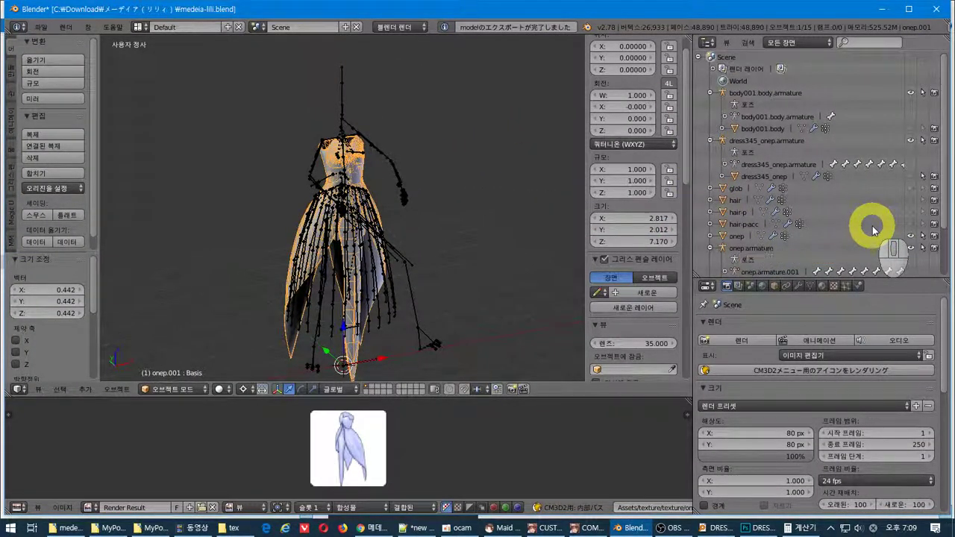
{"action": "scroll", "coordinate": [873, 230], "scroll_direction": "down", "scroll_amount": 5}
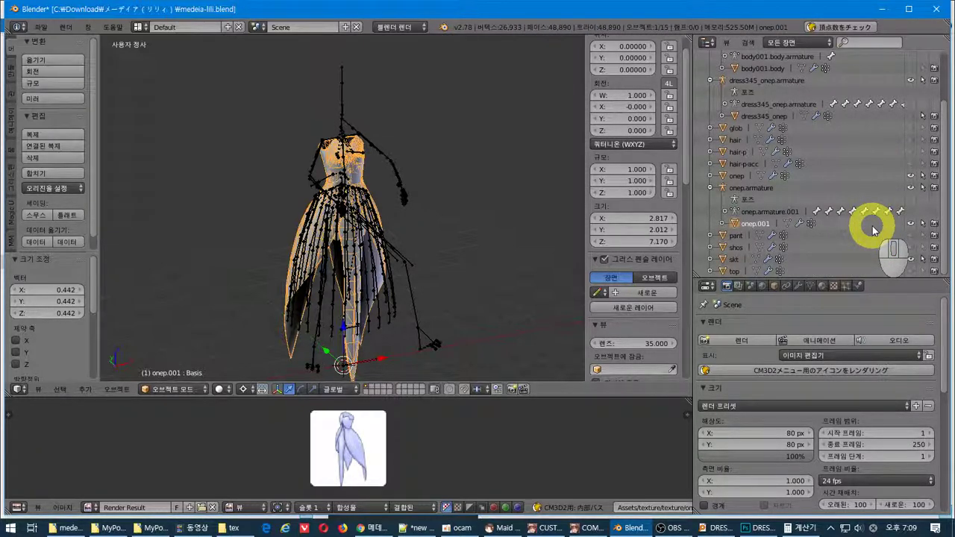
{"action": "key", "text": "alt+Tab"}
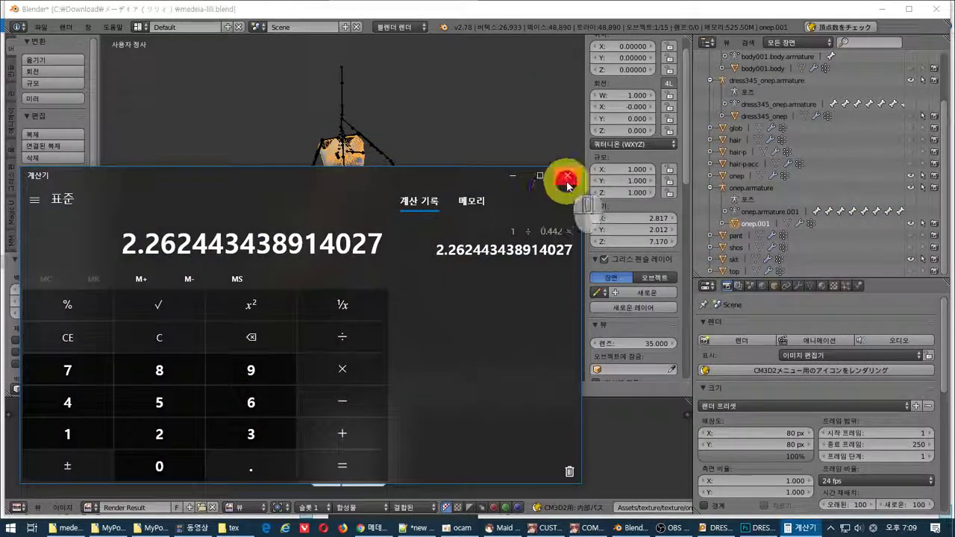
{"action": "left_click", "coordinate": [567, 181]}
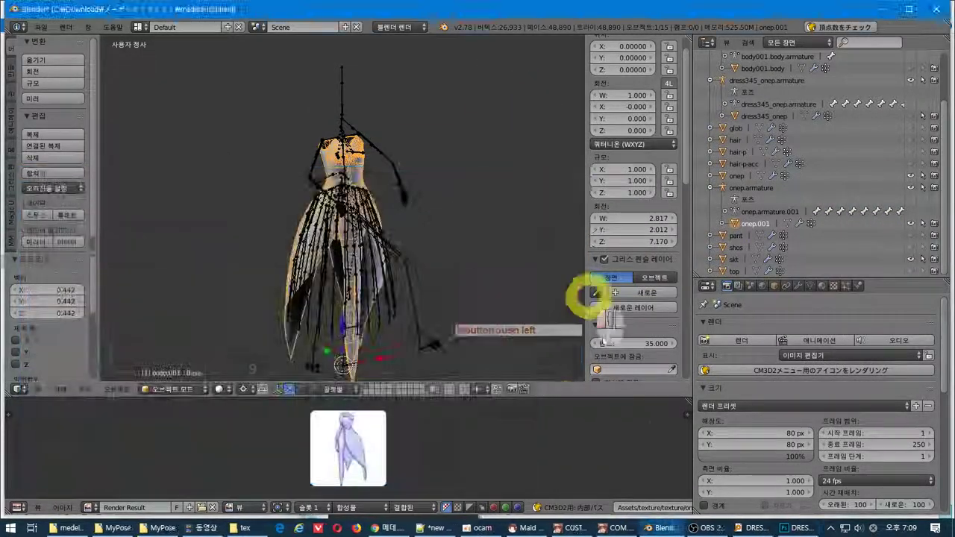